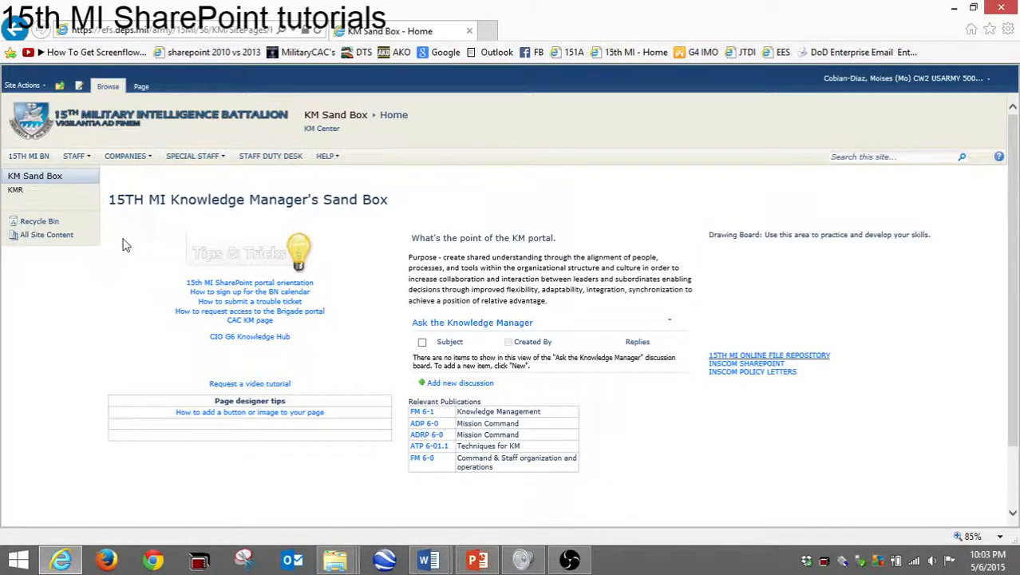
# Create a new Team Site under KM Sand Box with the title "test" and the URL name "test".
pyautogui.click(24, 86)
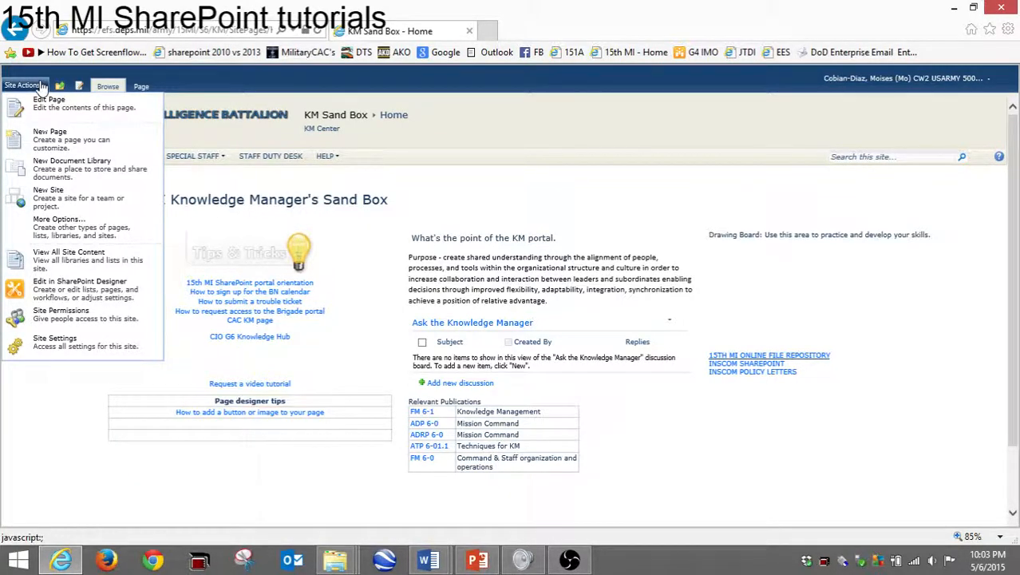
pyautogui.click(50, 197)
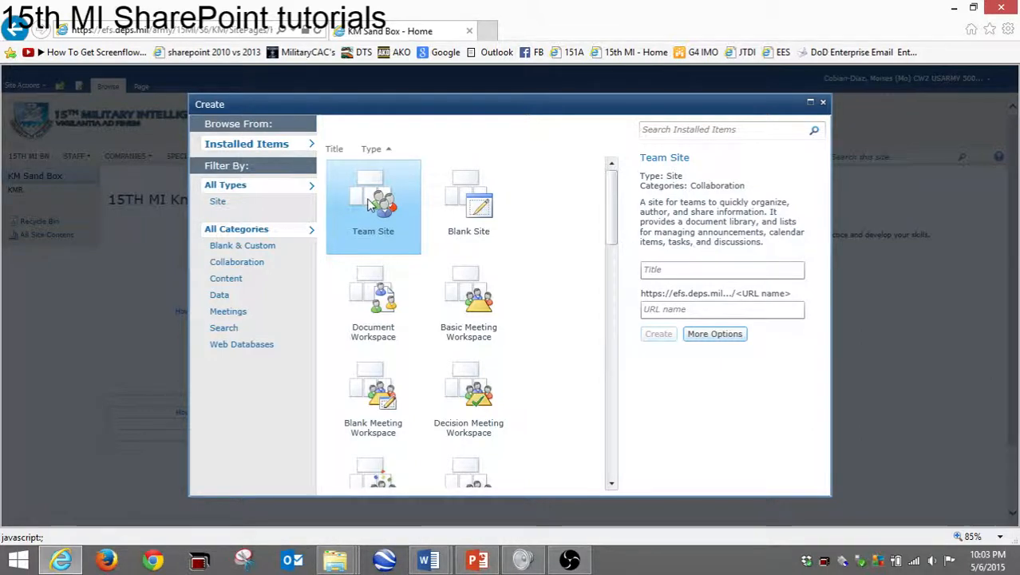
pyautogui.click(651, 272)
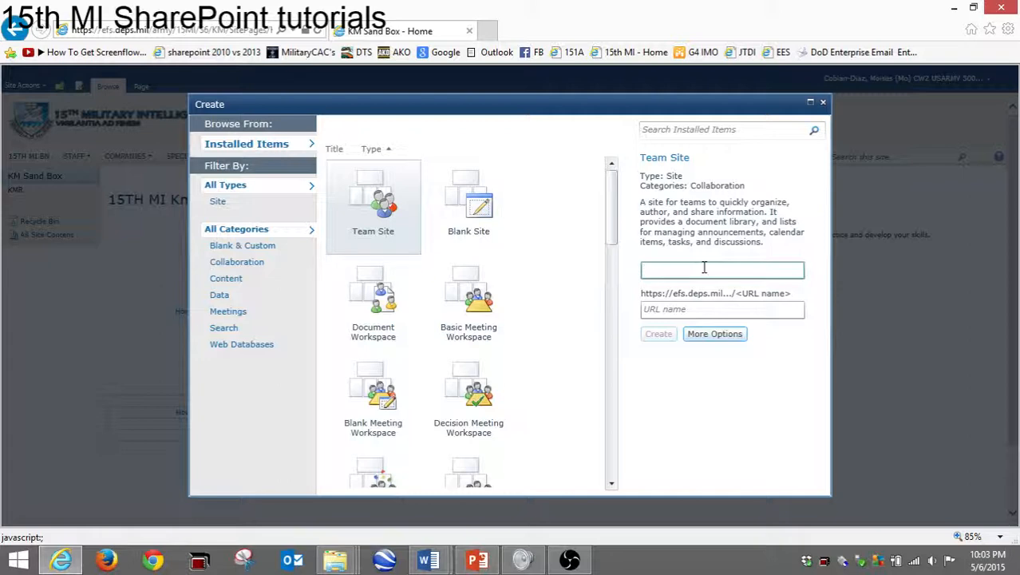
pyautogui.write('st')
pyautogui.click(700, 308)
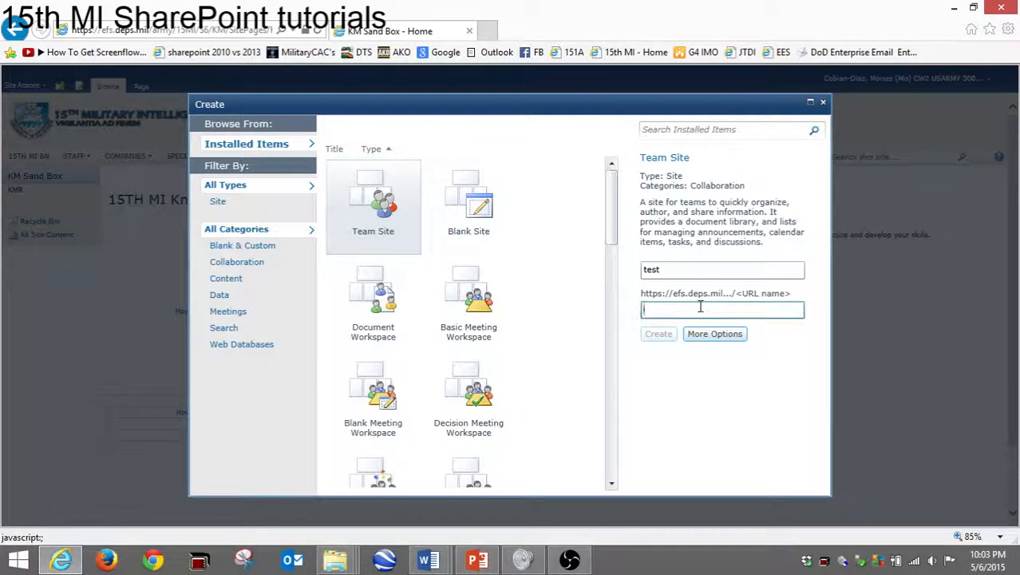
pyautogui.write('tes')
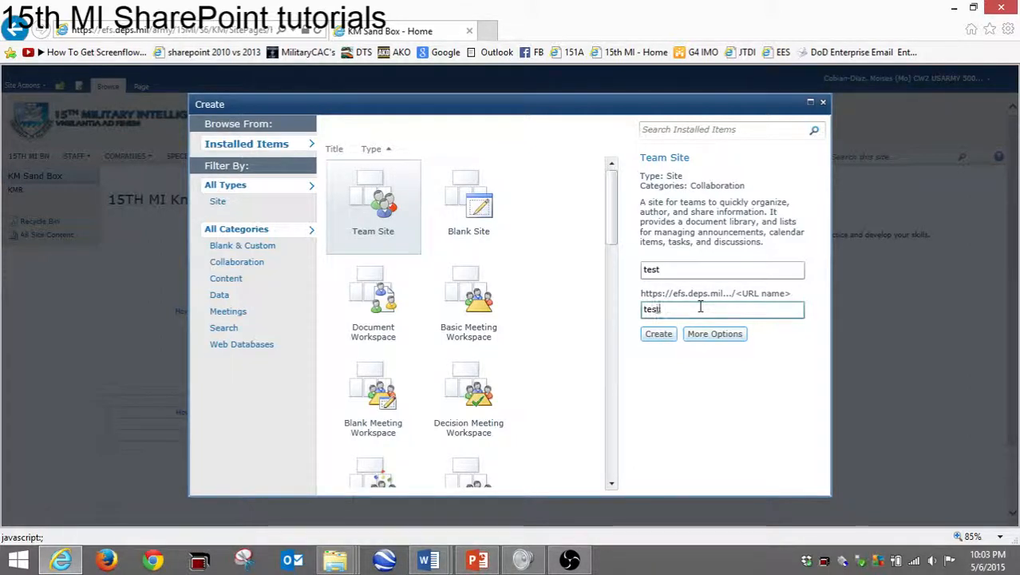
pyautogui.write('t')
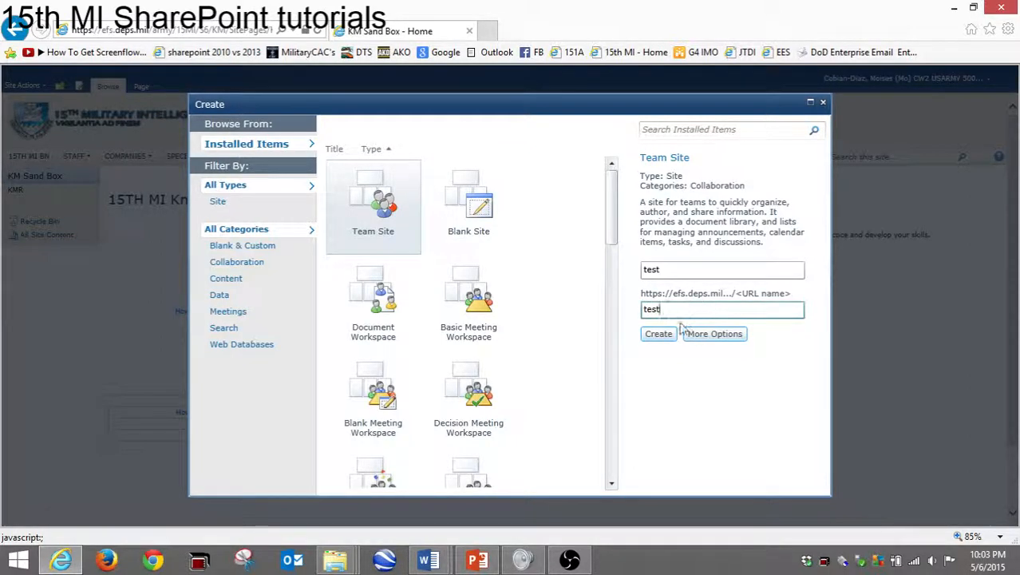
pyautogui.click(658, 334)
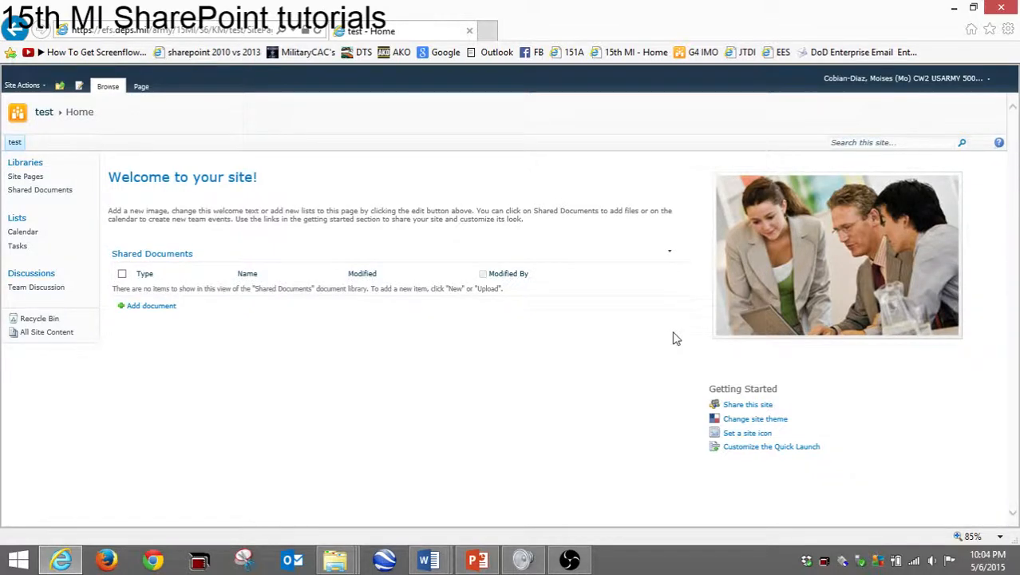
# In the test site's navigation settings, set Global Navigation to display the same navigation items as the parent site.
pyautogui.click(62, 88)
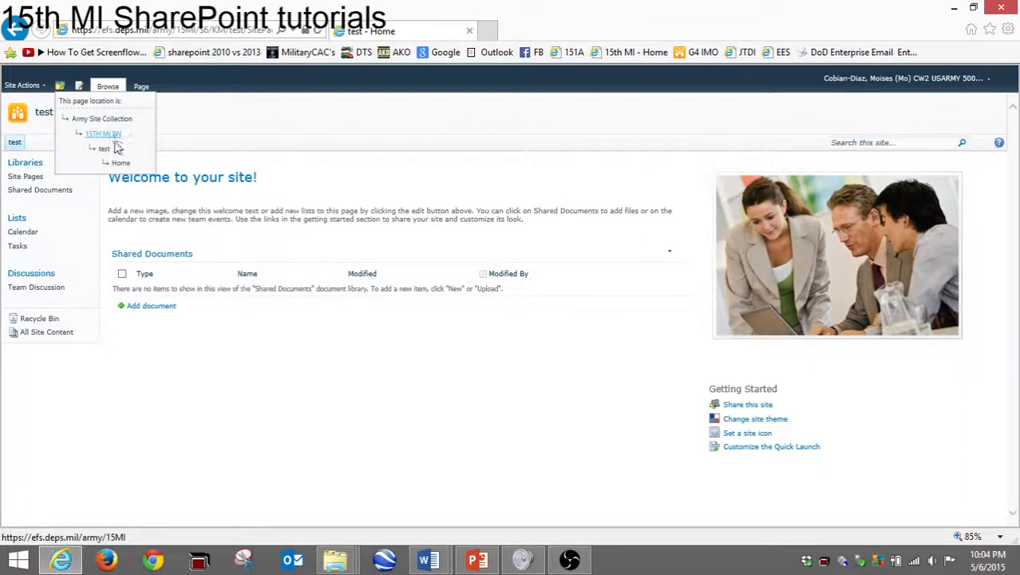
pyautogui.click(185, 128)
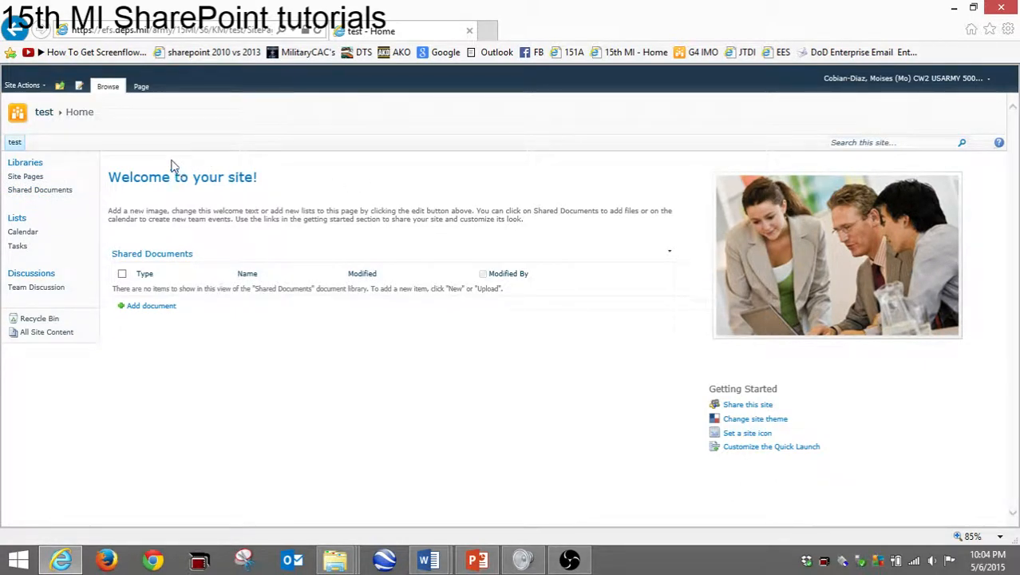
pyautogui.click(36, 88)
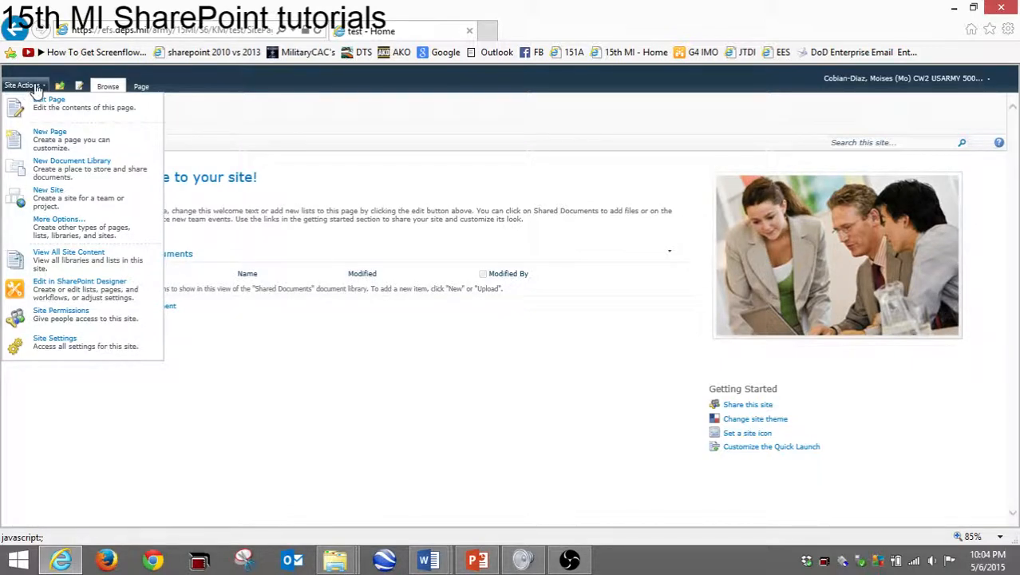
pyautogui.click(58, 347)
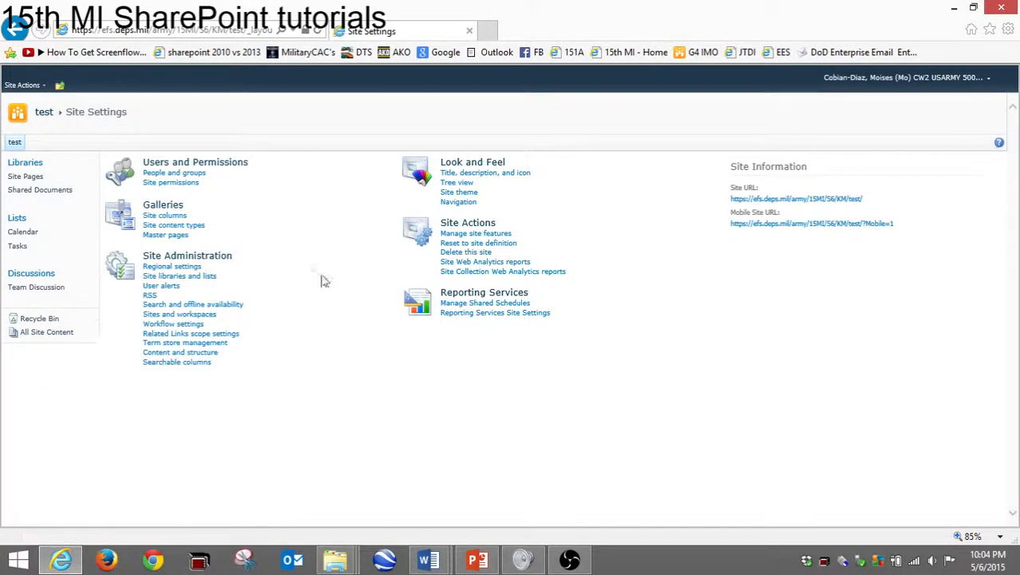
pyautogui.click(458, 204)
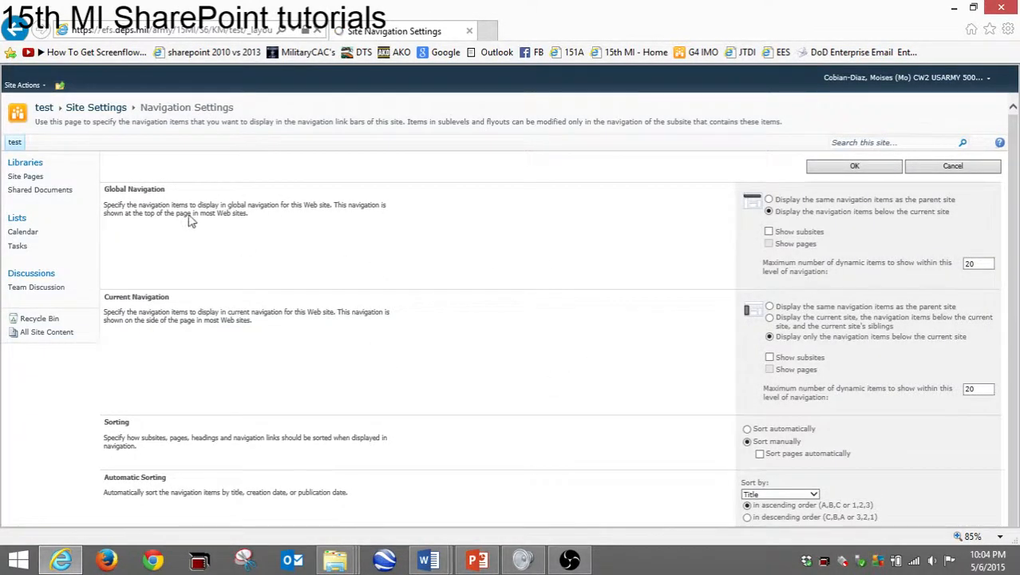
pyautogui.moveTo(195, 225); pyautogui.dragTo(136, 206)
pyautogui.click(199, 251)
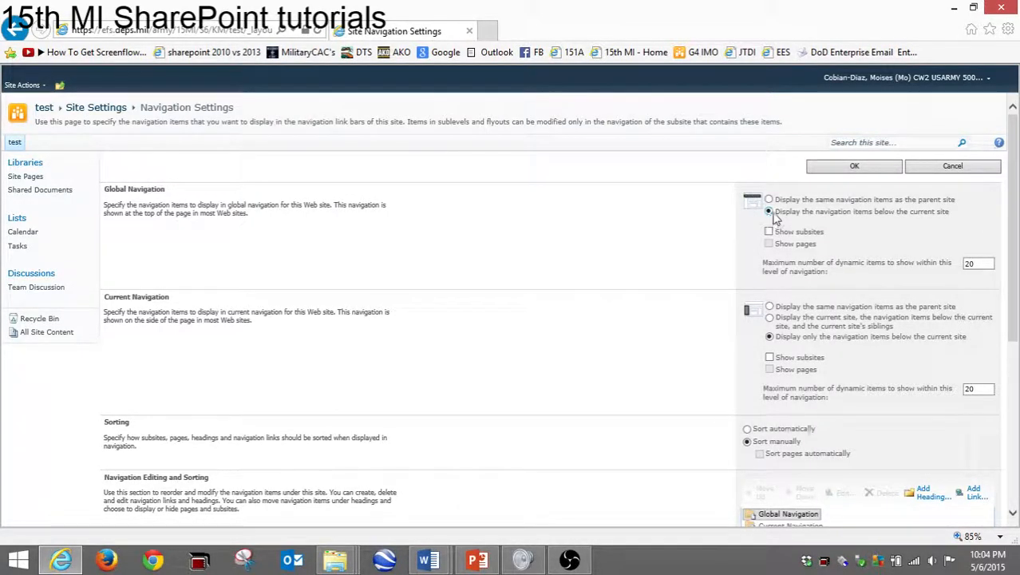
pyautogui.click(768, 200)
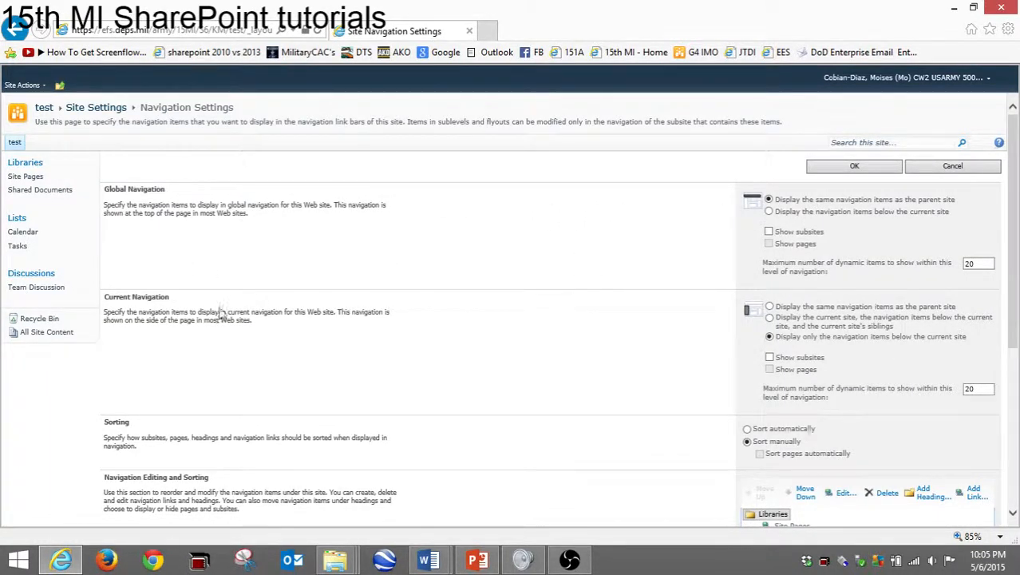
# Set Current Navigation to display the same navigation items as the parent site.
pyautogui.tripleClick(183, 313)
pyautogui.moveTo(184, 312); pyautogui.dragTo(109, 296)
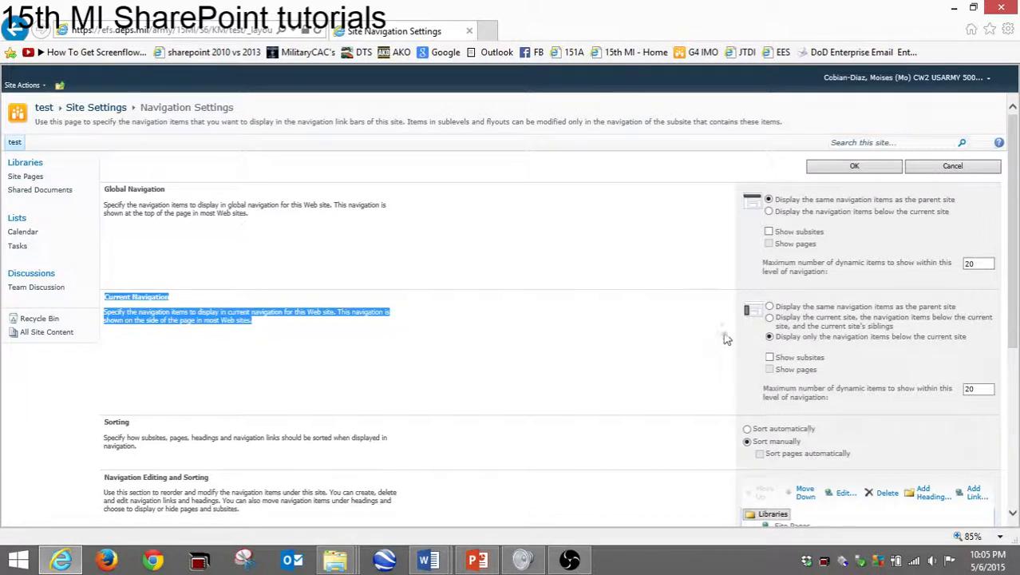
pyautogui.click(769, 307)
# Delete all the Libraries, Lists and Discussions headings and their links from the site's navigation items.
pyautogui.scroll(-3, 639, 328)
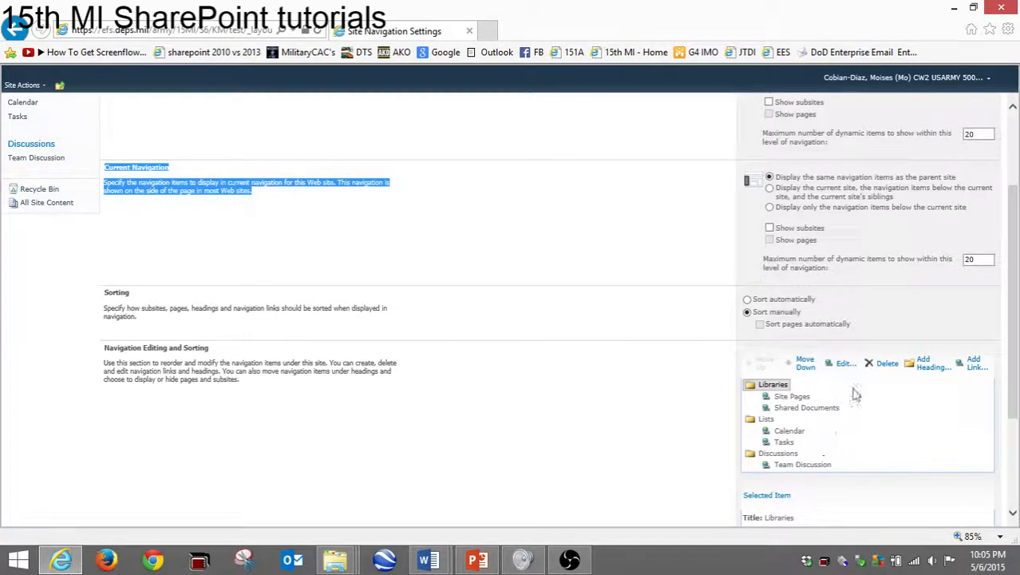
pyautogui.click(886, 367)
pyautogui.click(886, 367)
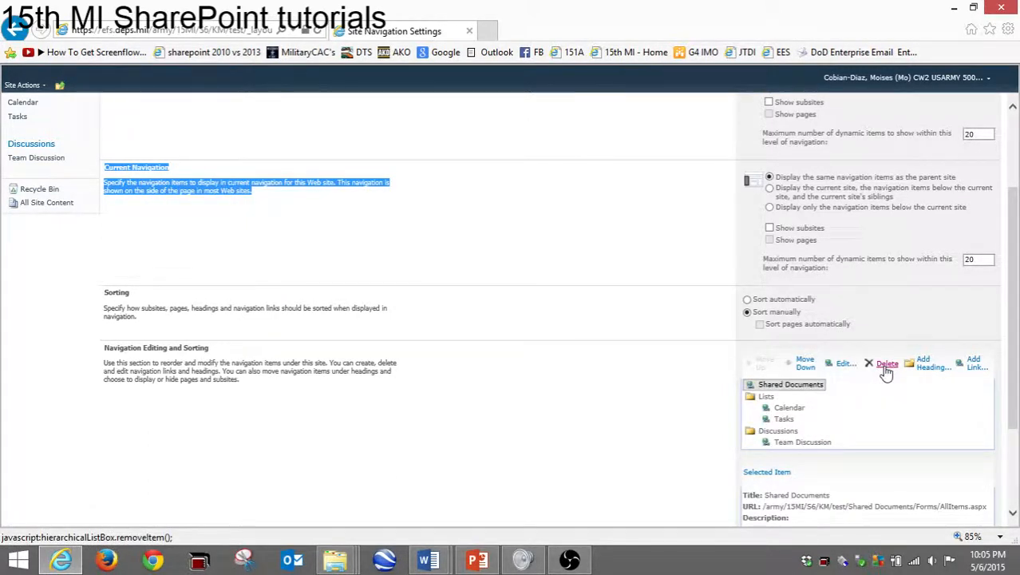
pyautogui.click(886, 367)
pyautogui.click(886, 367)
pyautogui.click(886, 367)
pyautogui.click(886, 367)
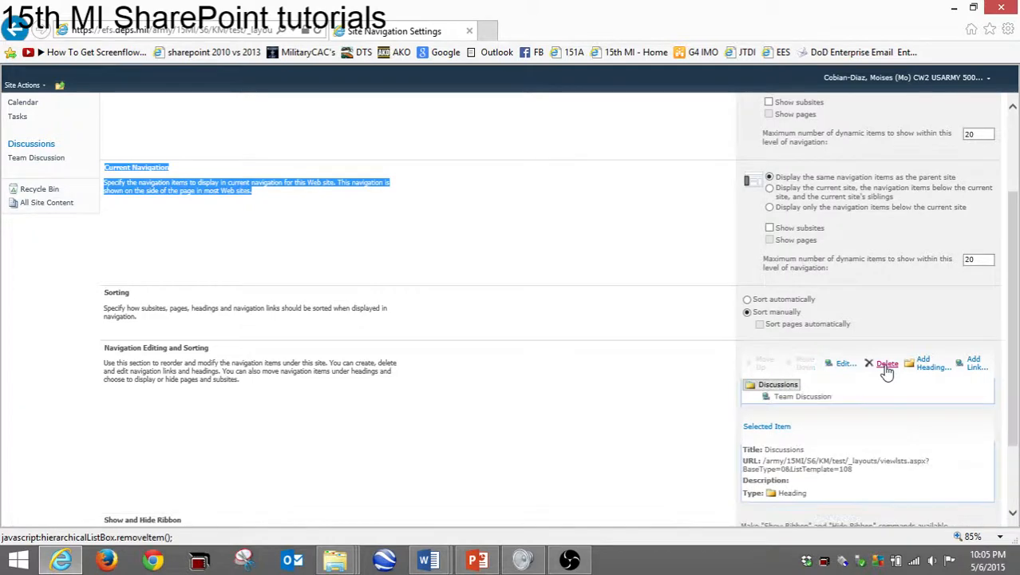
pyautogui.click(886, 367)
pyautogui.click(886, 367)
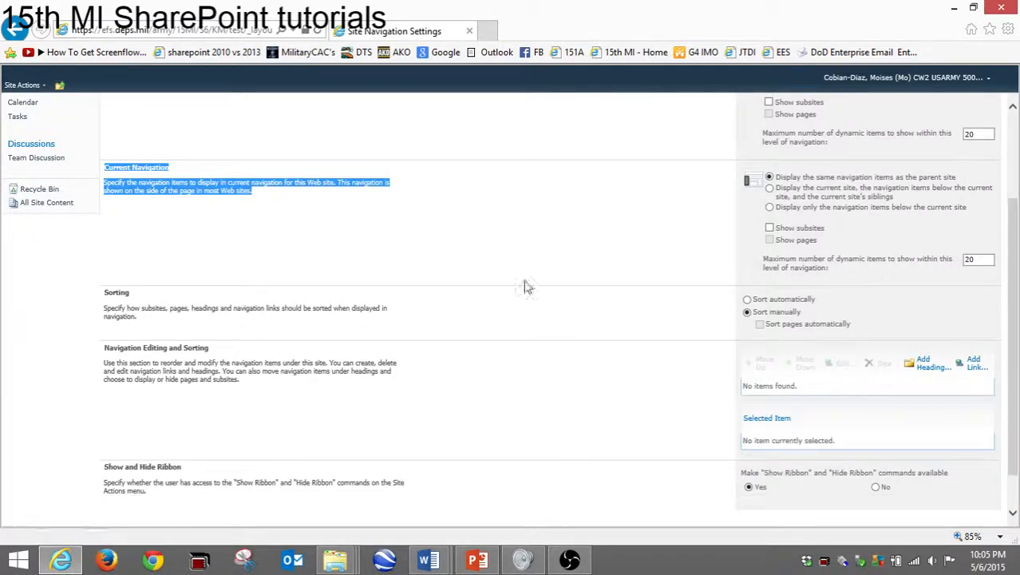
# Make the "Show Ribbon" and "Hide Ribbon" commands unavailable and save the navigation settings.
pyautogui.scroll(3, 409, 256)
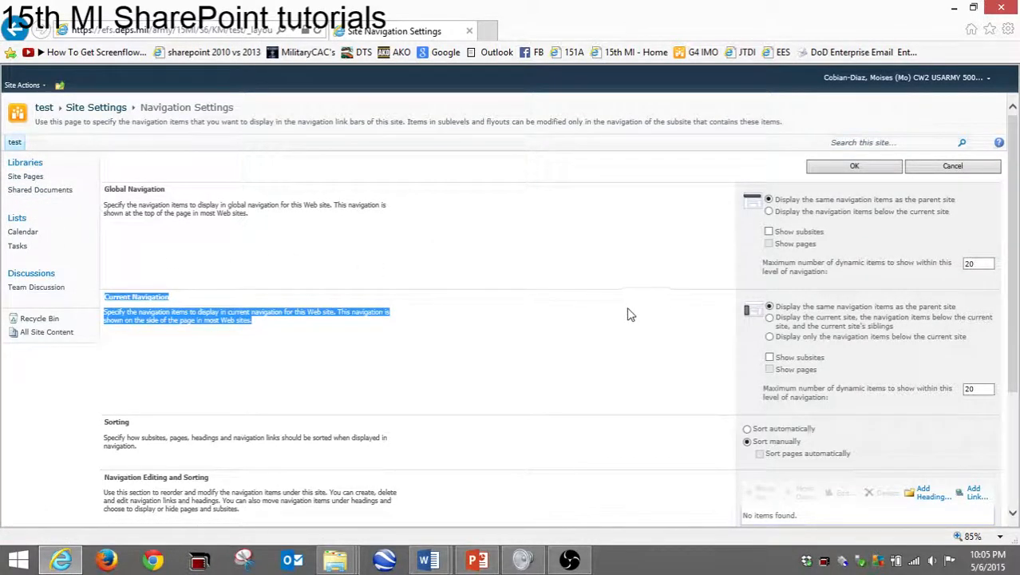
pyautogui.scroll(-1, 628, 312)
pyautogui.scroll(1, 582, 295)
pyautogui.scroll(-3, 650, 364)
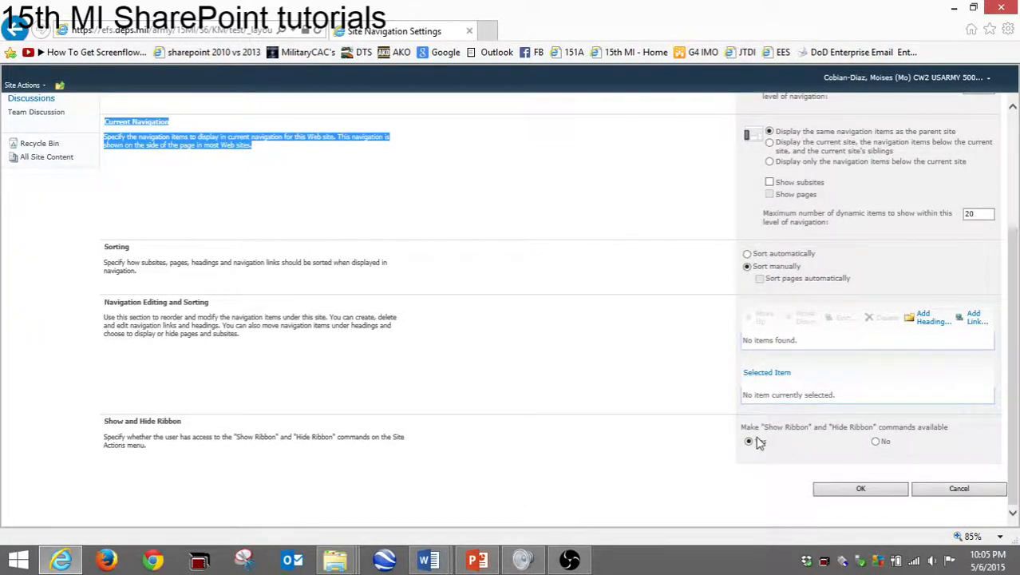
pyautogui.scroll(2, 640, 387)
pyautogui.scroll(-2, 644, 396)
pyautogui.click(876, 443)
pyautogui.click(860, 489)
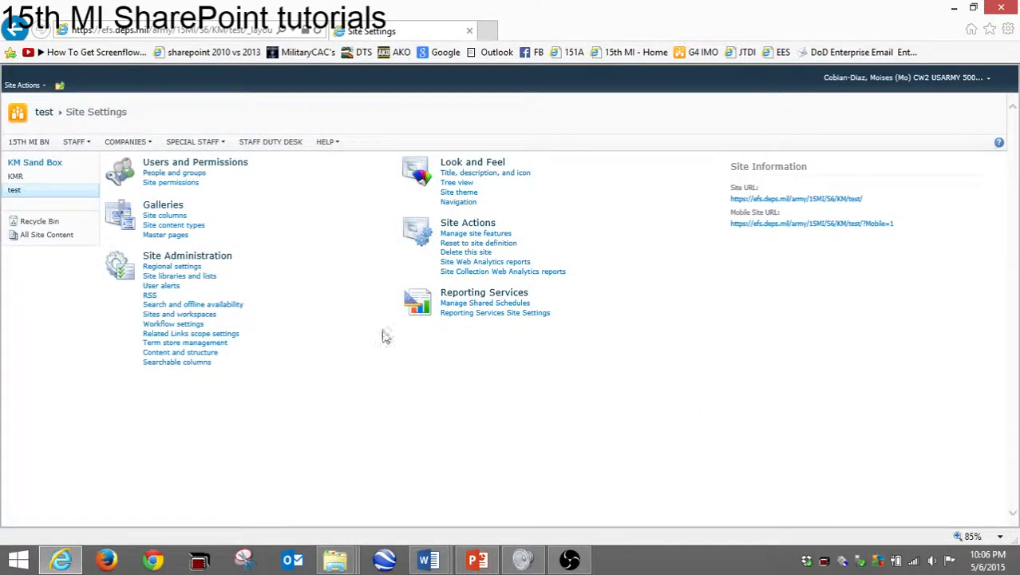
# Open the test site's home page and examine its navigation and the upload form for Shared Documents.
pyautogui.click(14, 191)
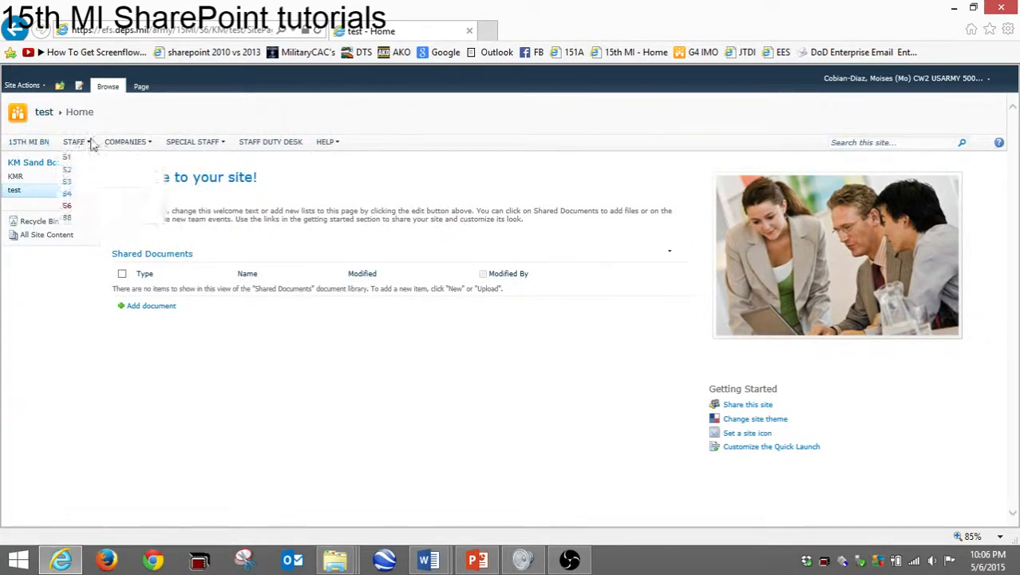
pyautogui.moveTo(354, 151)
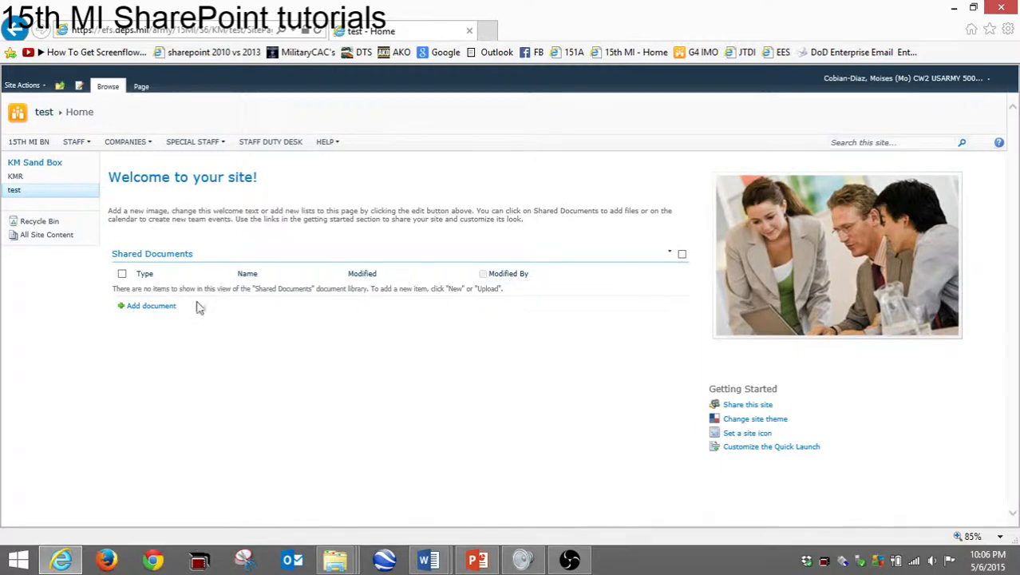
pyautogui.click(152, 306)
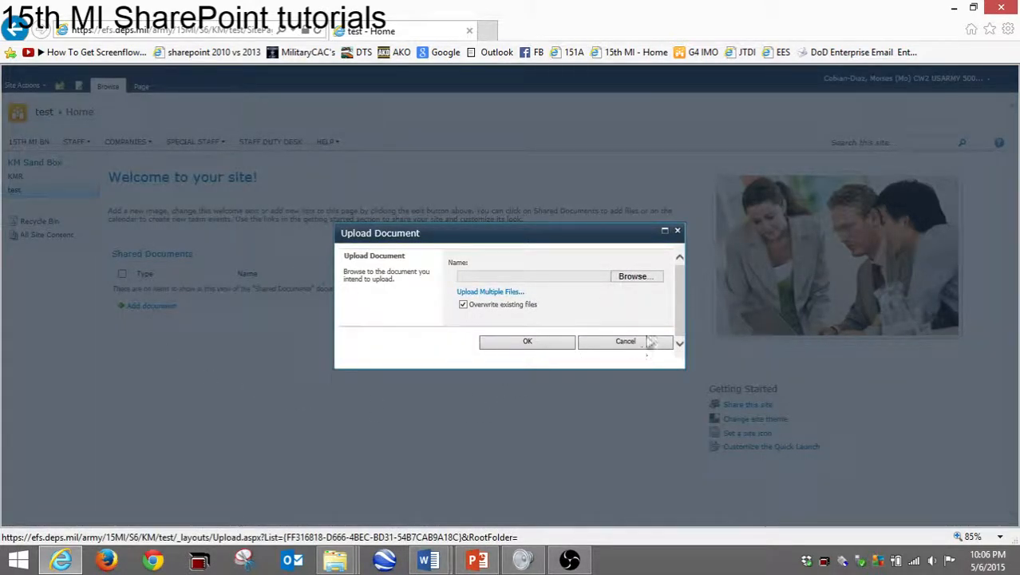
pyautogui.click(677, 233)
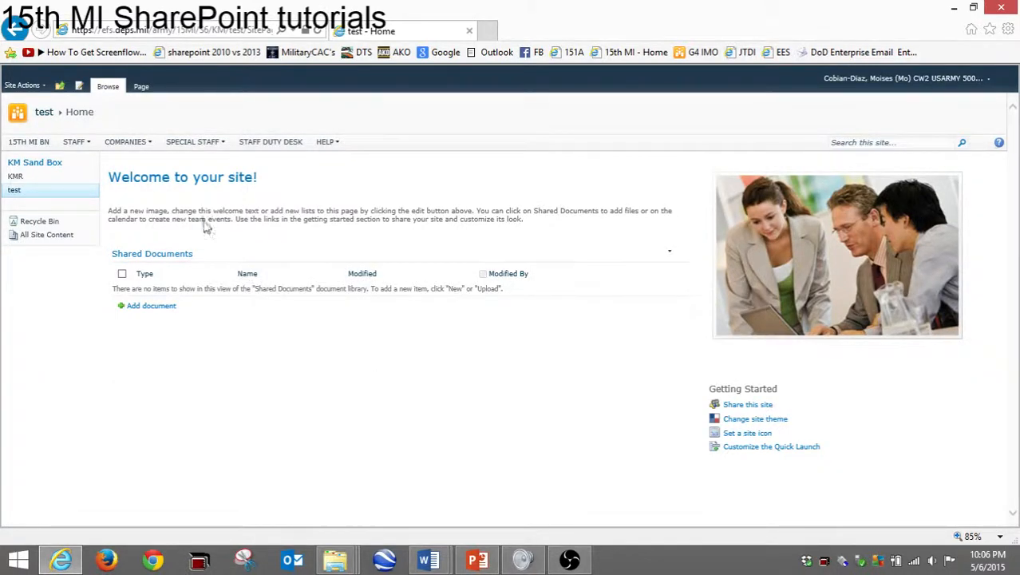
# Create a Contacts list named "Contacts" in the test site, then return to the site's home page.
pyautogui.click(24, 85)
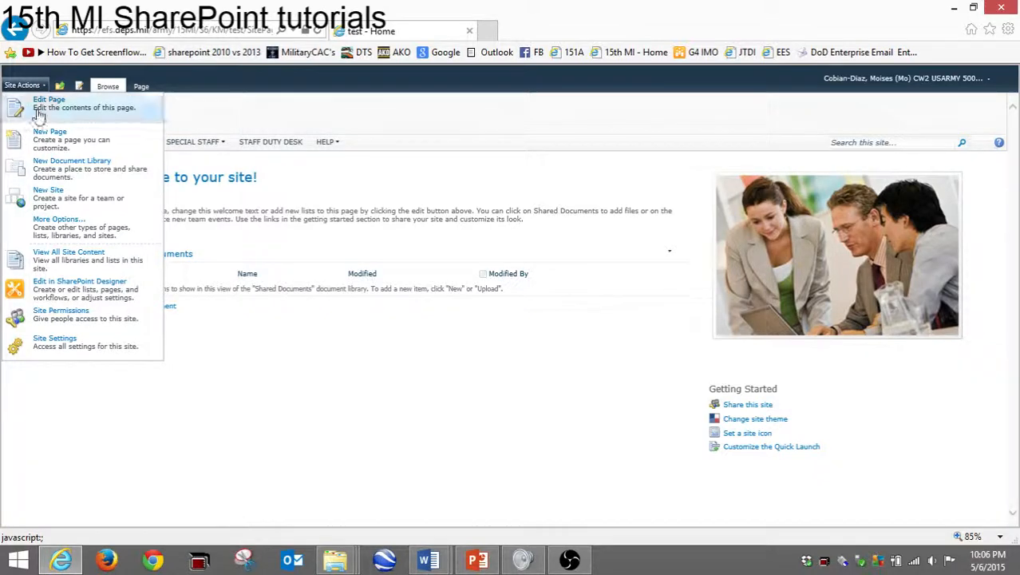
pyautogui.click(64, 261)
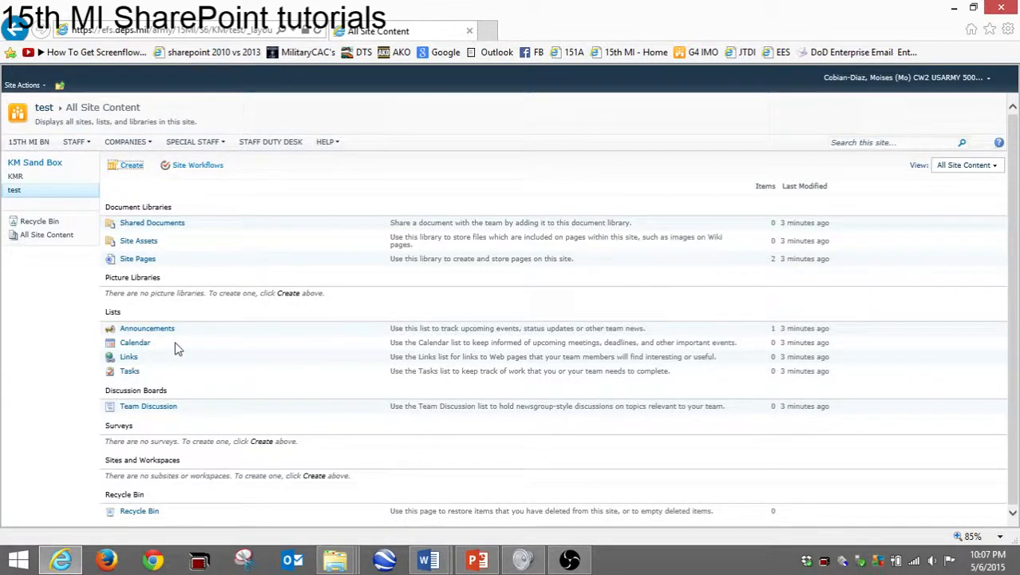
pyautogui.click(125, 169)
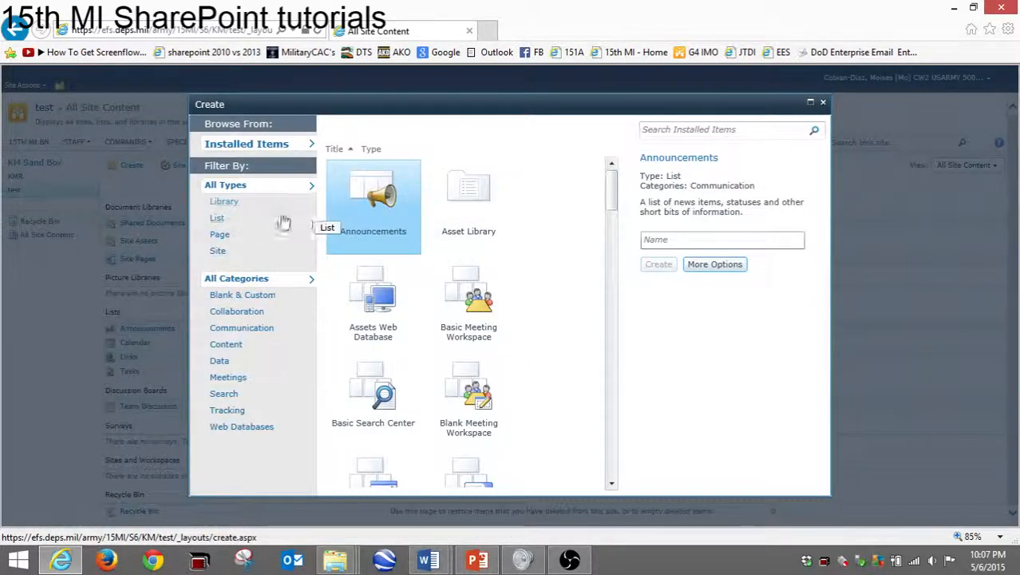
pyautogui.click(217, 218)
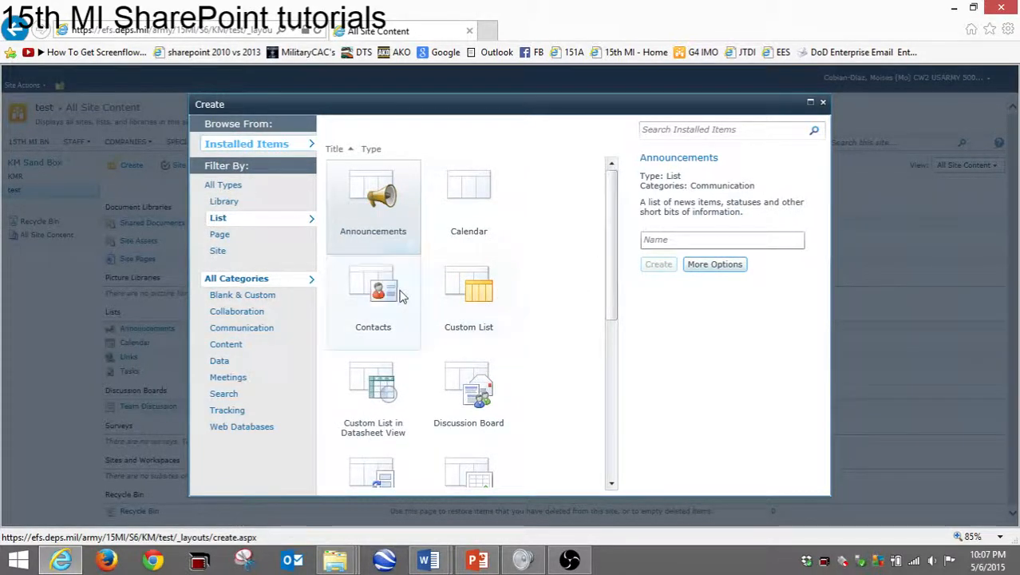
pyautogui.click(401, 296)
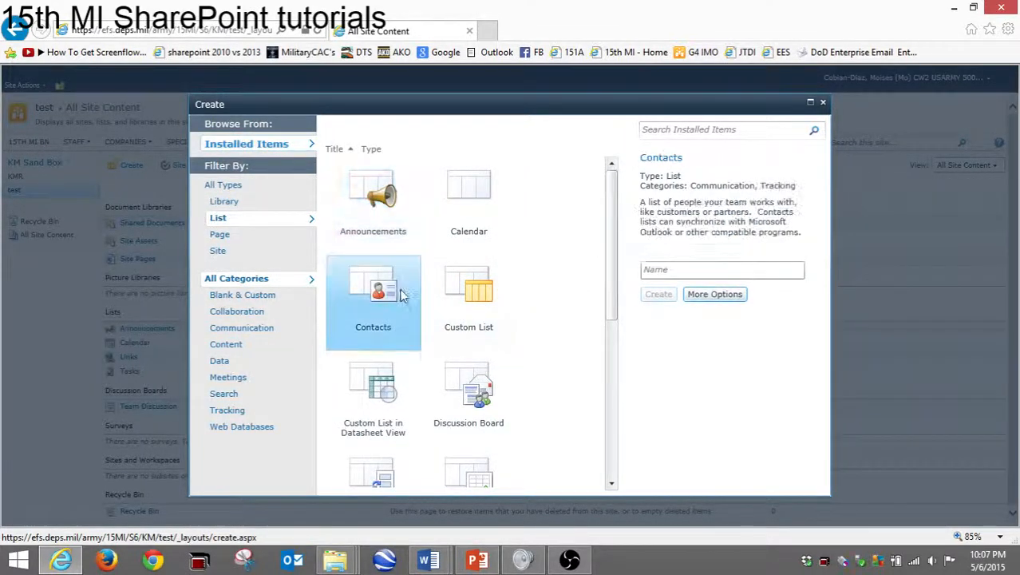
pyautogui.click(680, 270)
pyautogui.write('C')
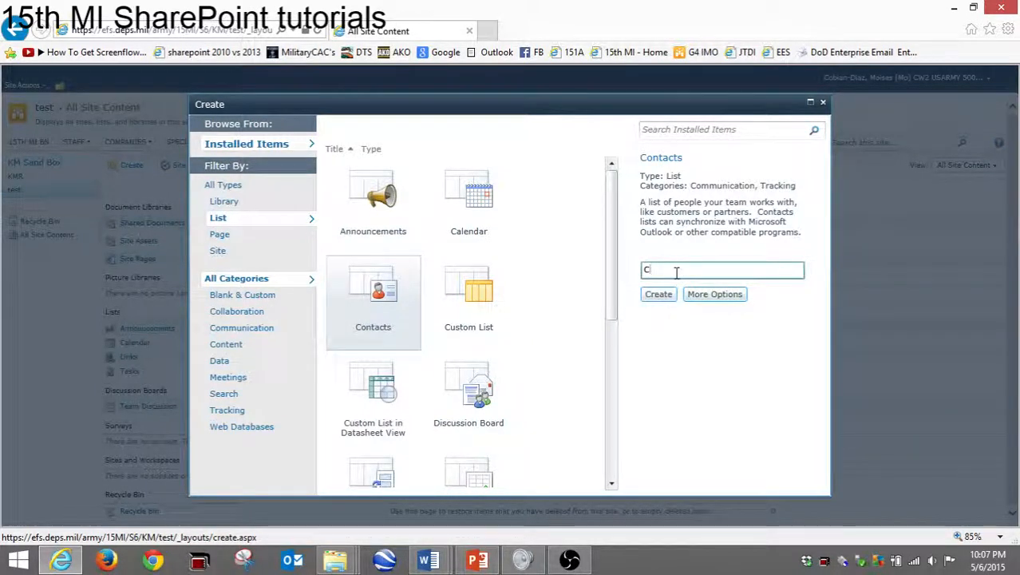
pyautogui.write('ontacts')
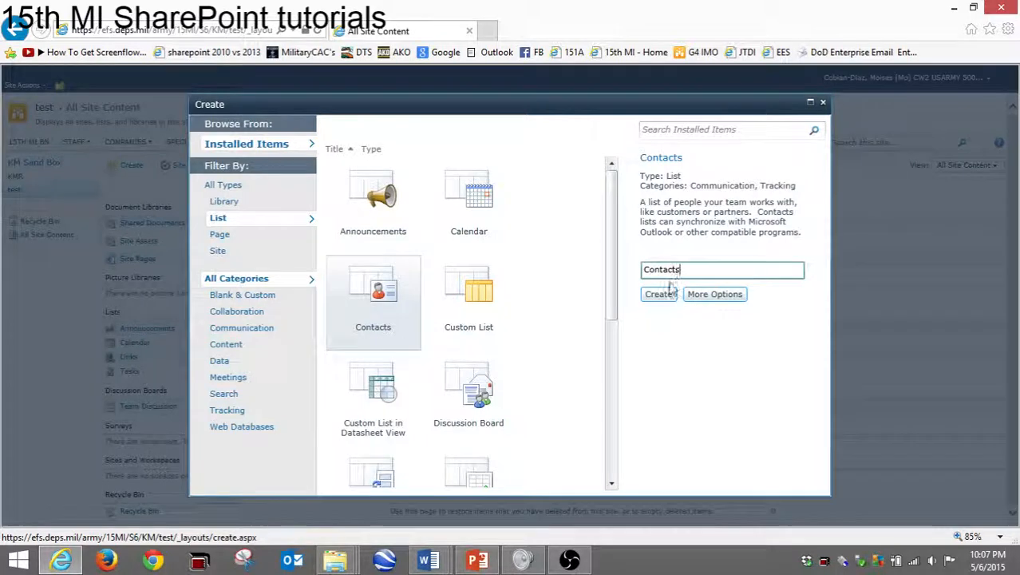
pyautogui.click(659, 300)
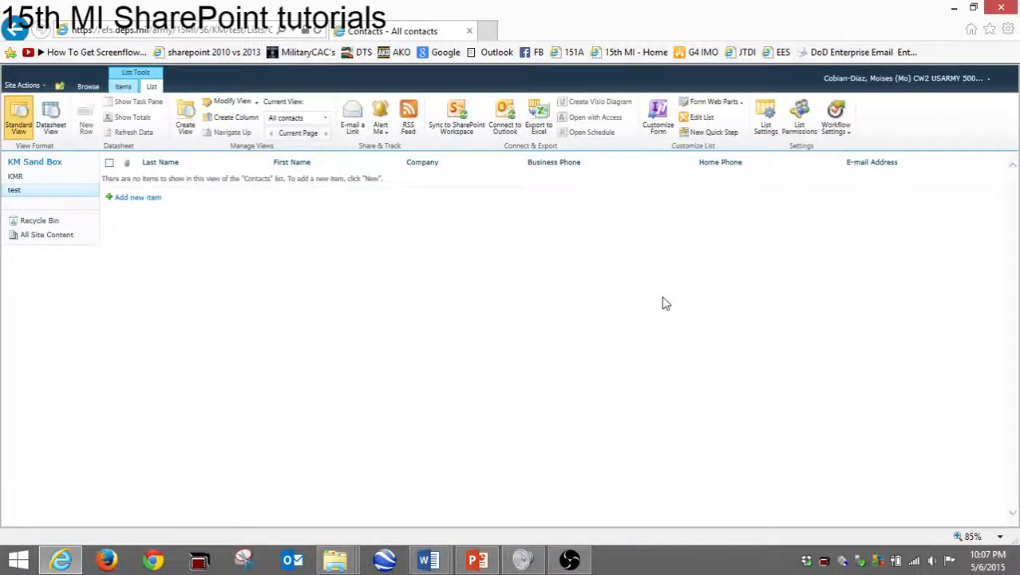
pyautogui.click(14, 193)
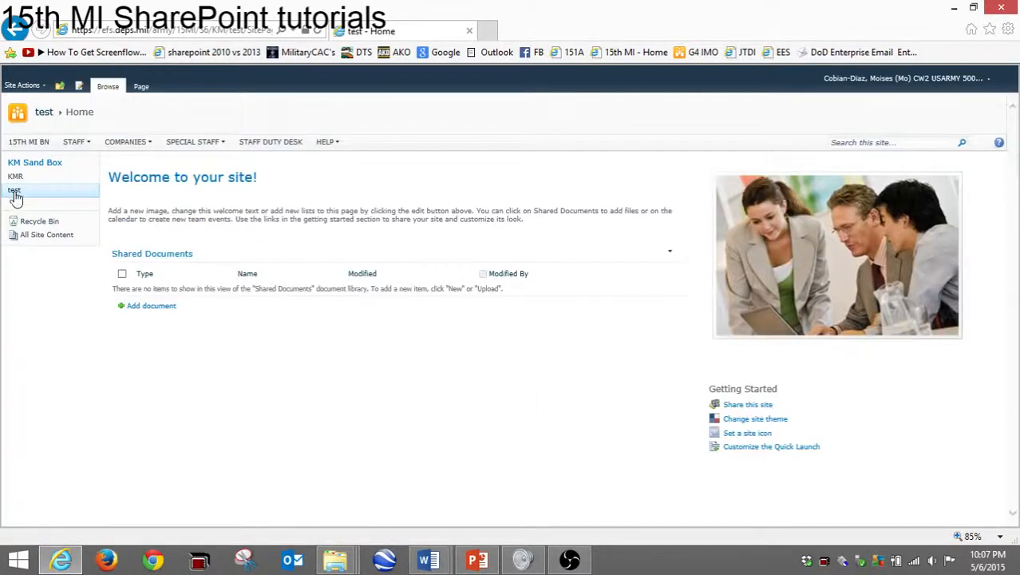
# View all of the test site's content to examine its libraries and lists, and return to the home page.
pyautogui.click(22, 85)
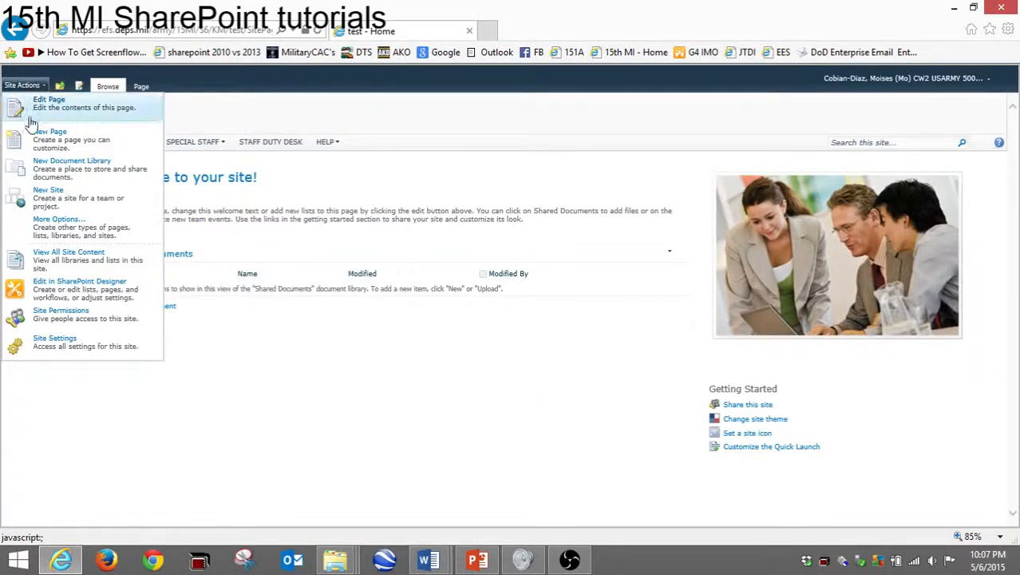
pyautogui.click(35, 260)
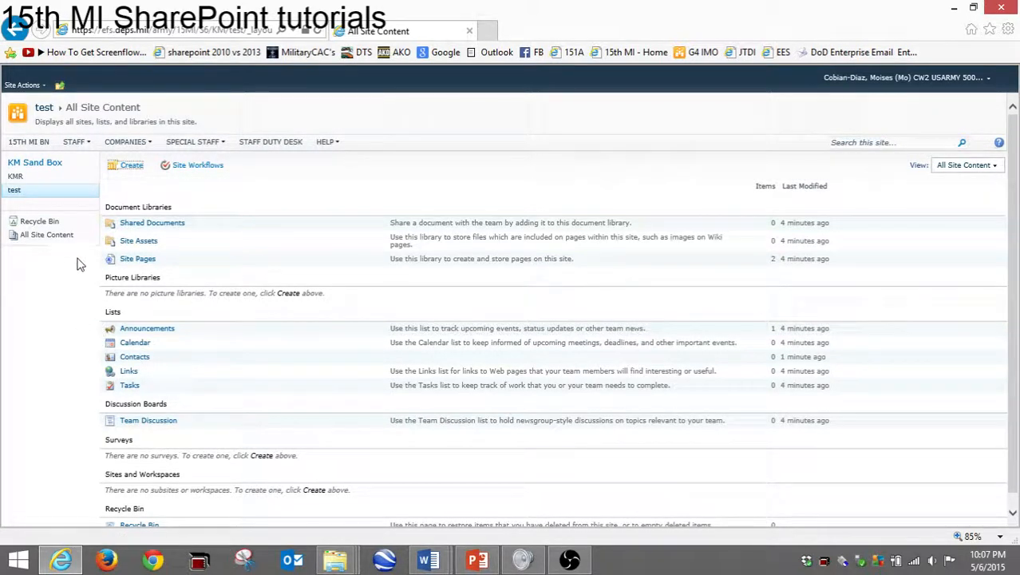
pyautogui.click(20, 191)
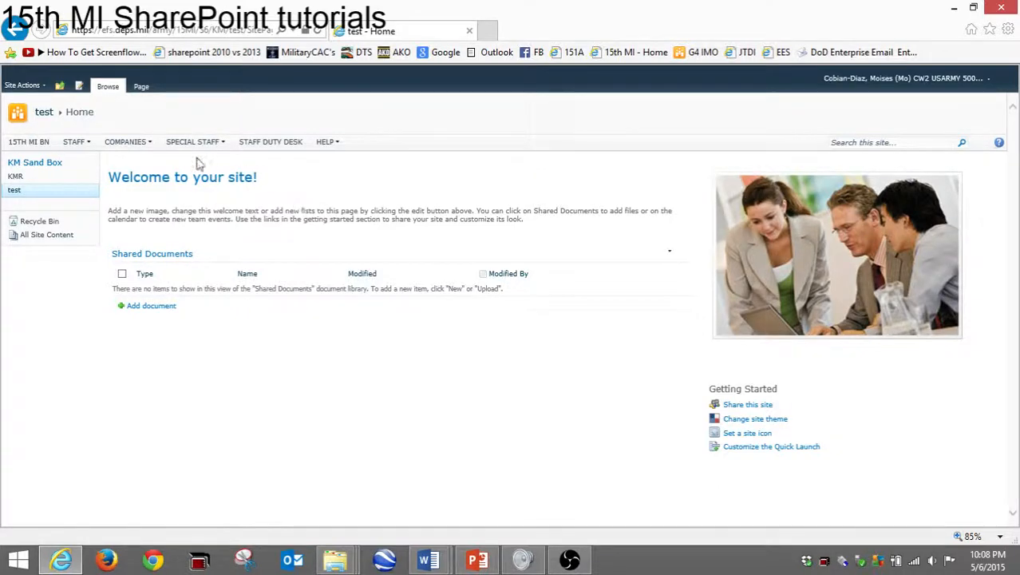
# Open the home page for editing and insert the Contacts list web part above Shared Documents.
pyautogui.click(30, 90)
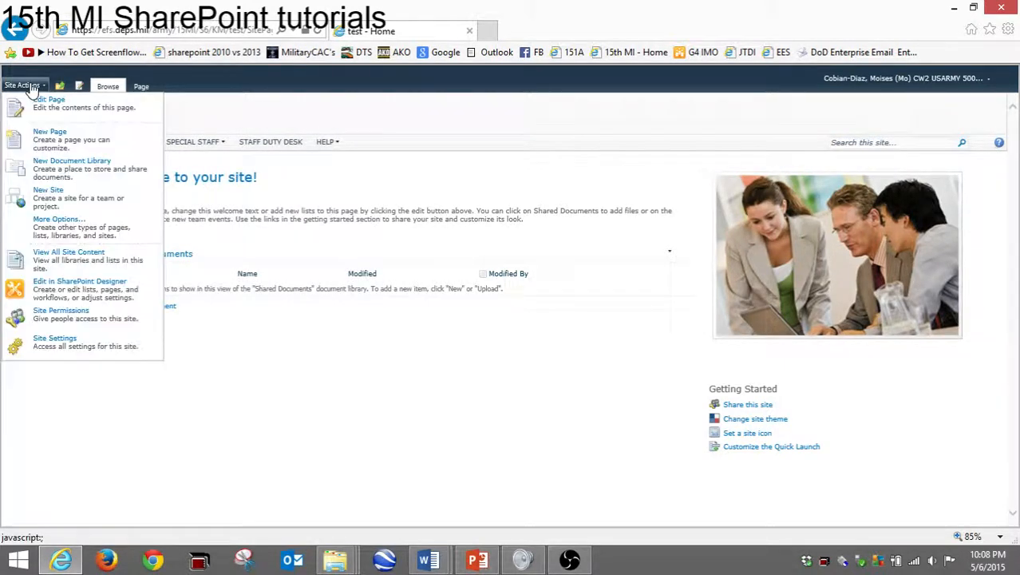
pyautogui.click(52, 102)
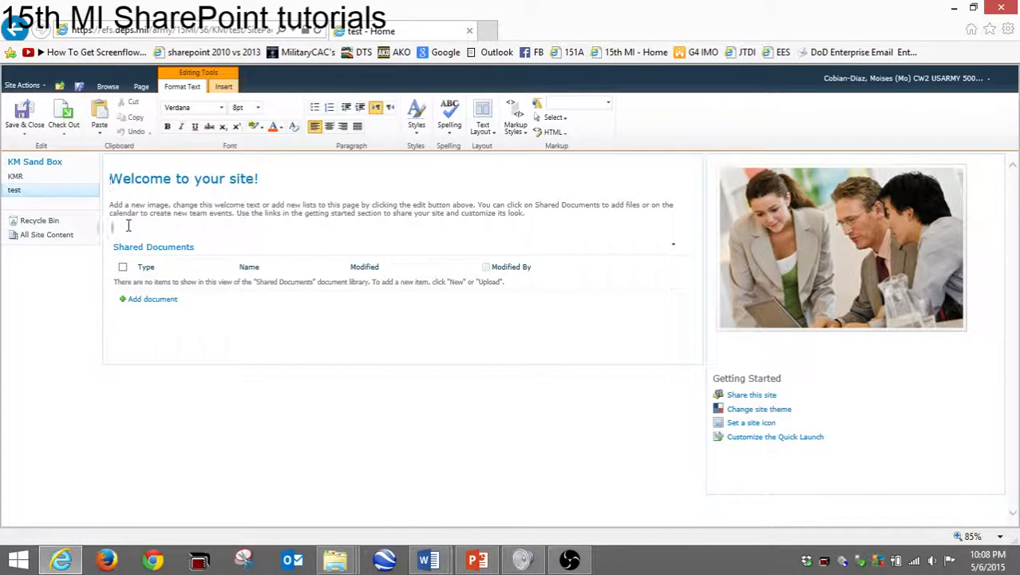
pyautogui.click(340, 232)
pyautogui.click(224, 87)
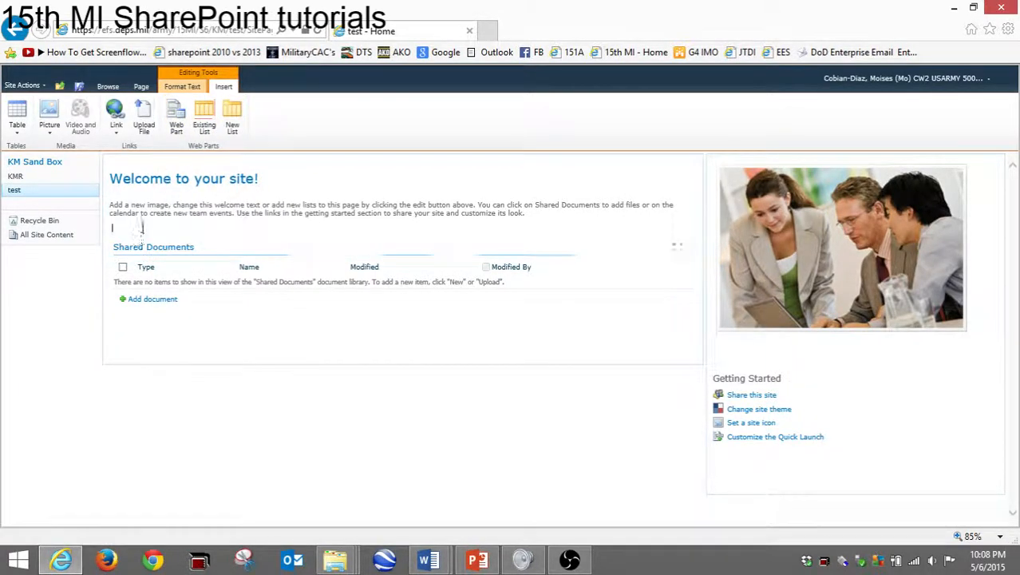
pyautogui.click(176, 120)
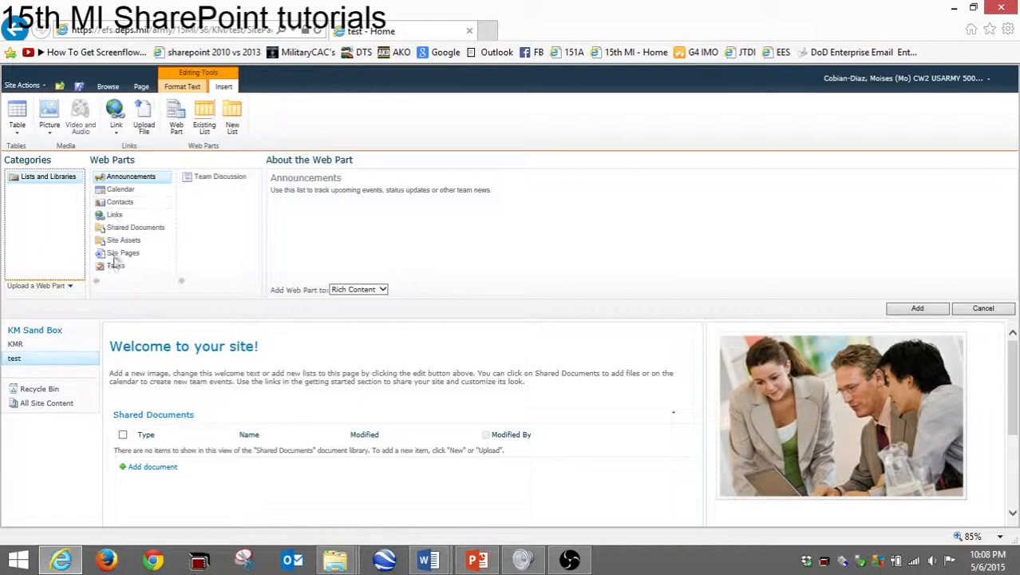
pyautogui.click(119, 202)
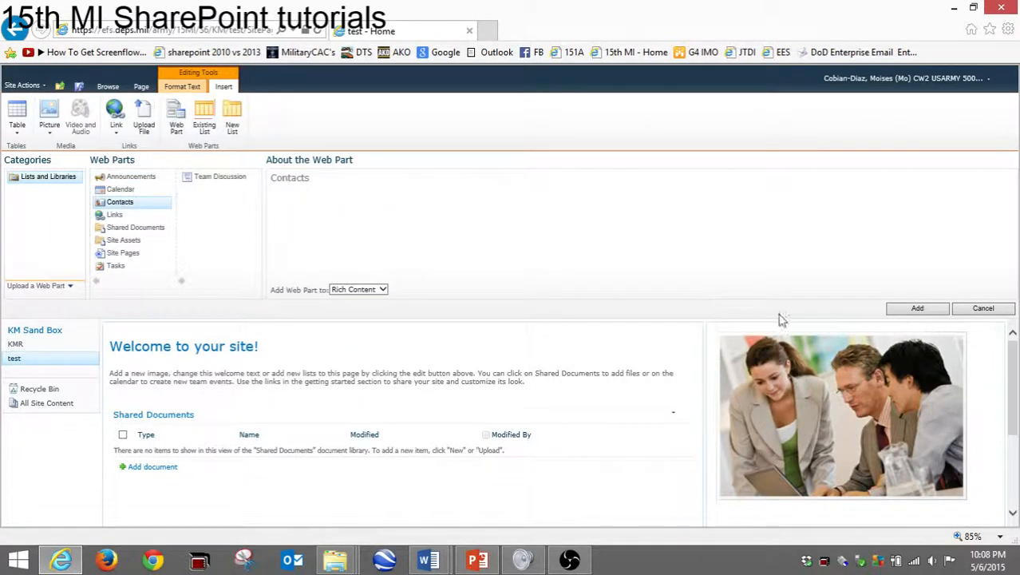
pyautogui.click(917, 309)
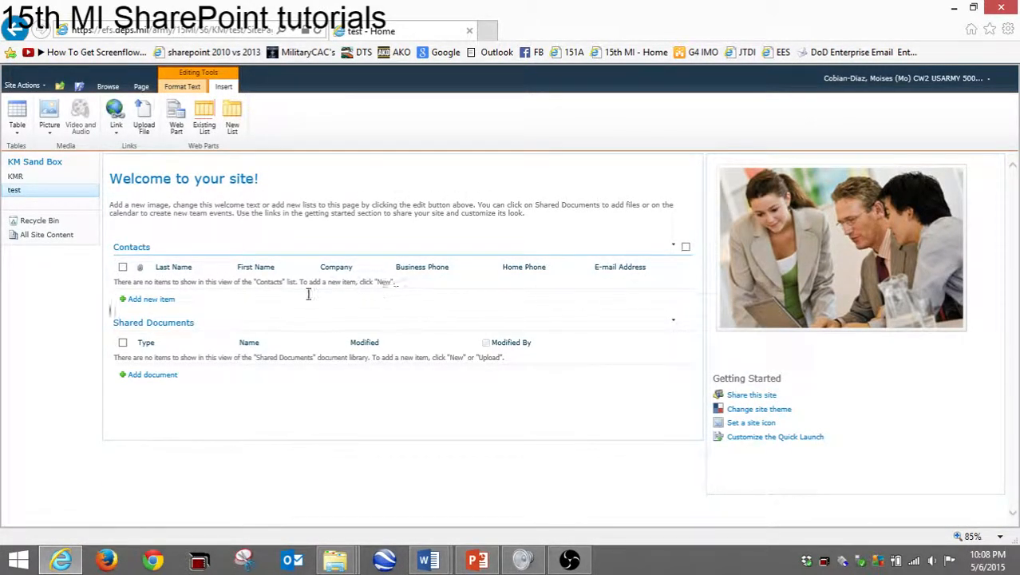
pyautogui.click(152, 313)
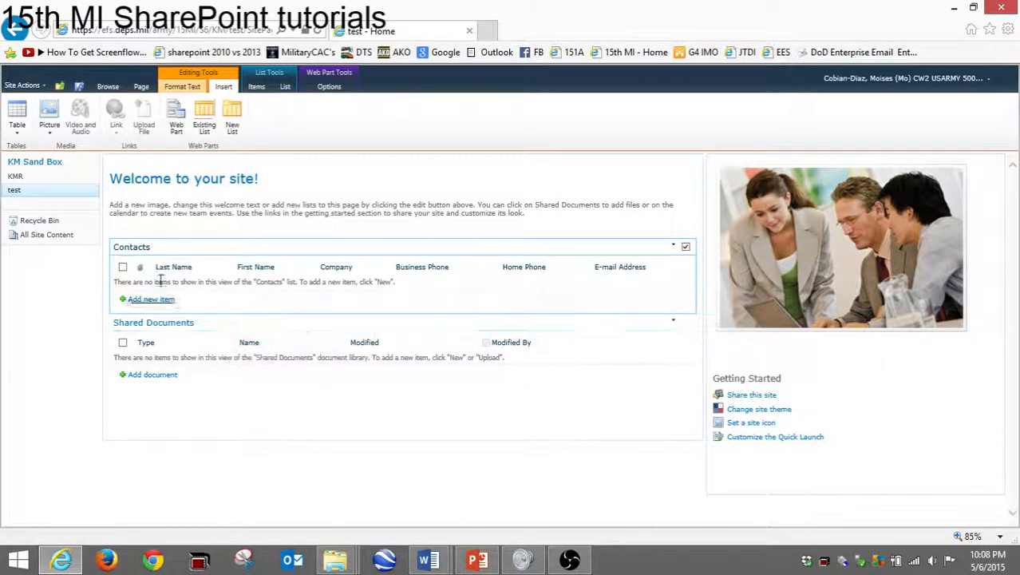
pyautogui.click(166, 223)
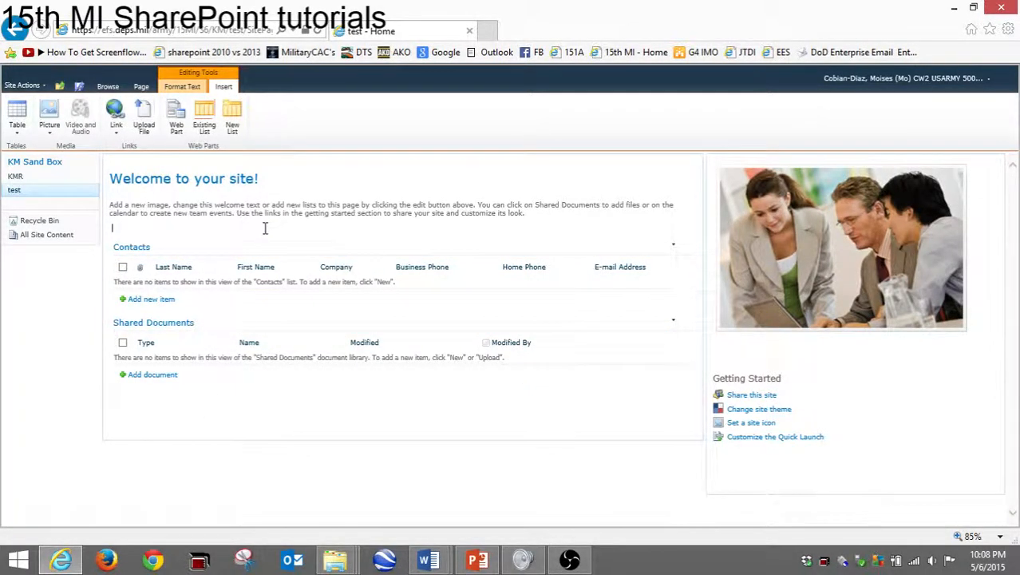
pyautogui.press('Down')
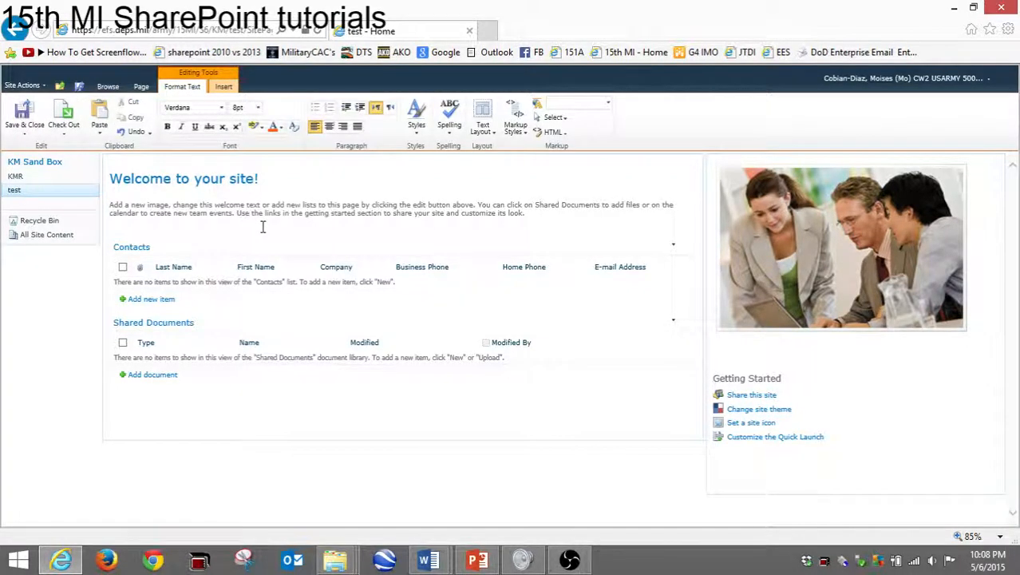
pyautogui.press('Up')
pyautogui.click(151, 249)
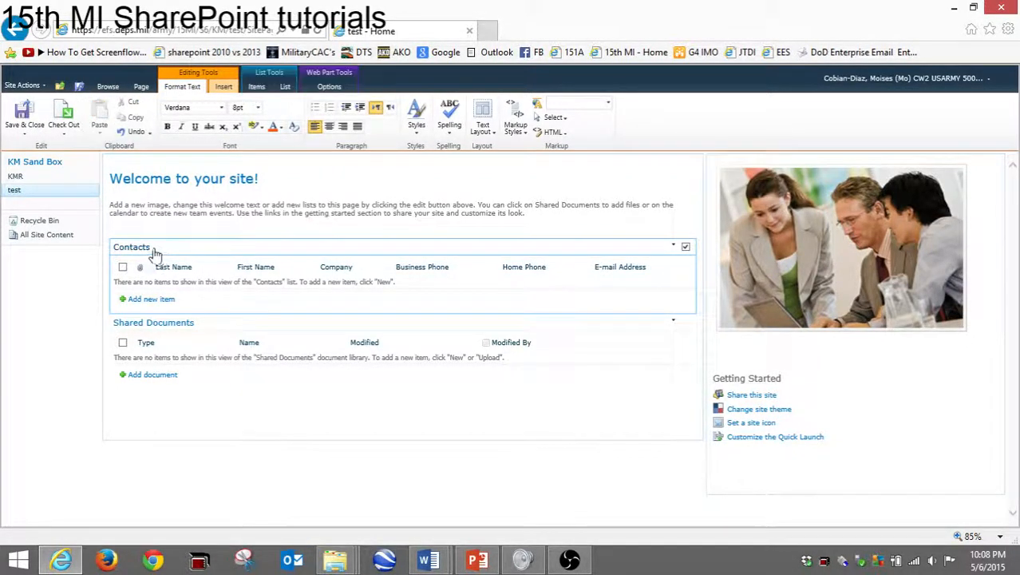
pyautogui.click(288, 86)
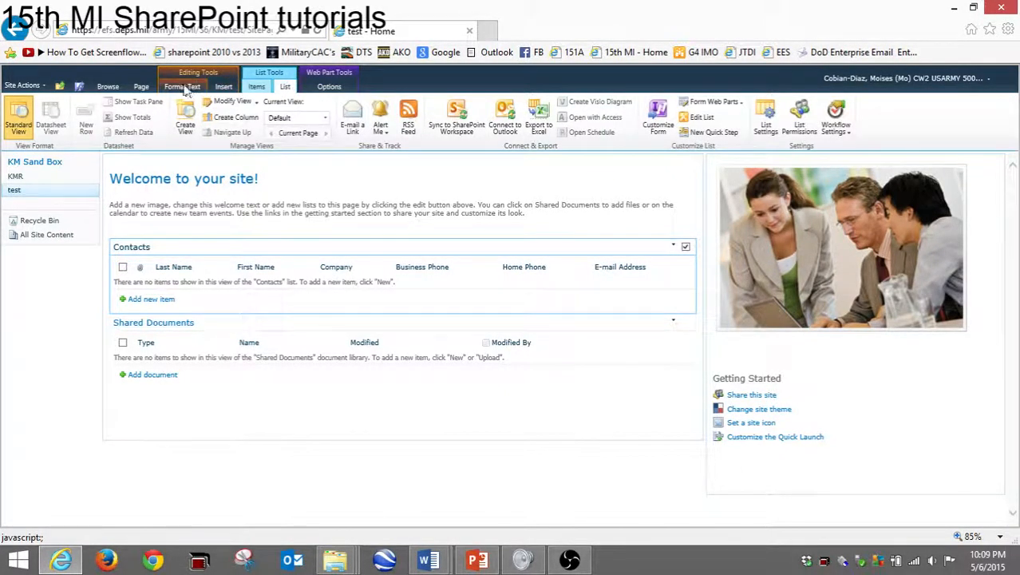
# Replace the home page's welcome heading with "Welcome to my test page.".
pyautogui.click(147, 186)
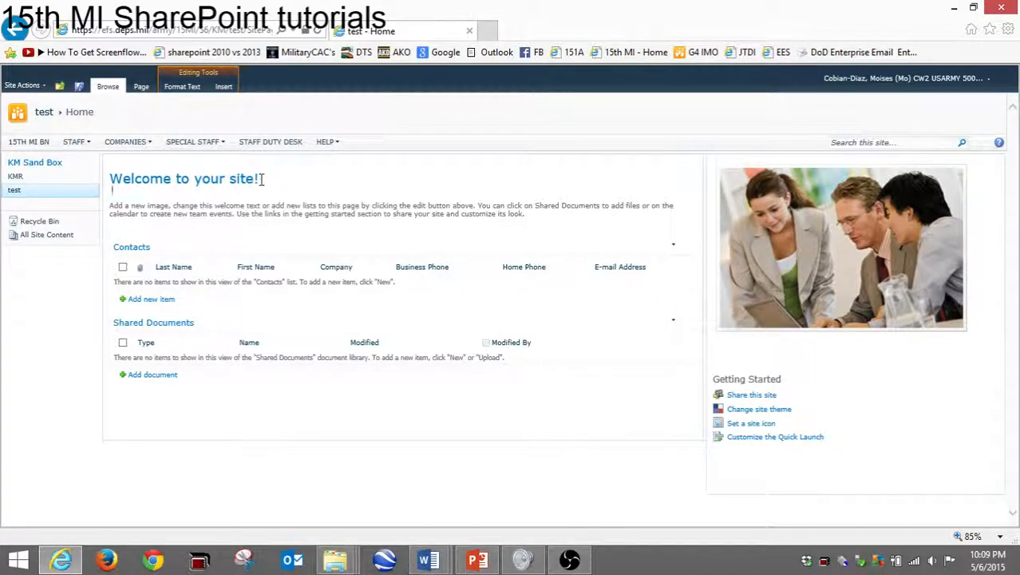
pyautogui.moveTo(261, 179); pyautogui.dragTo(114, 179)
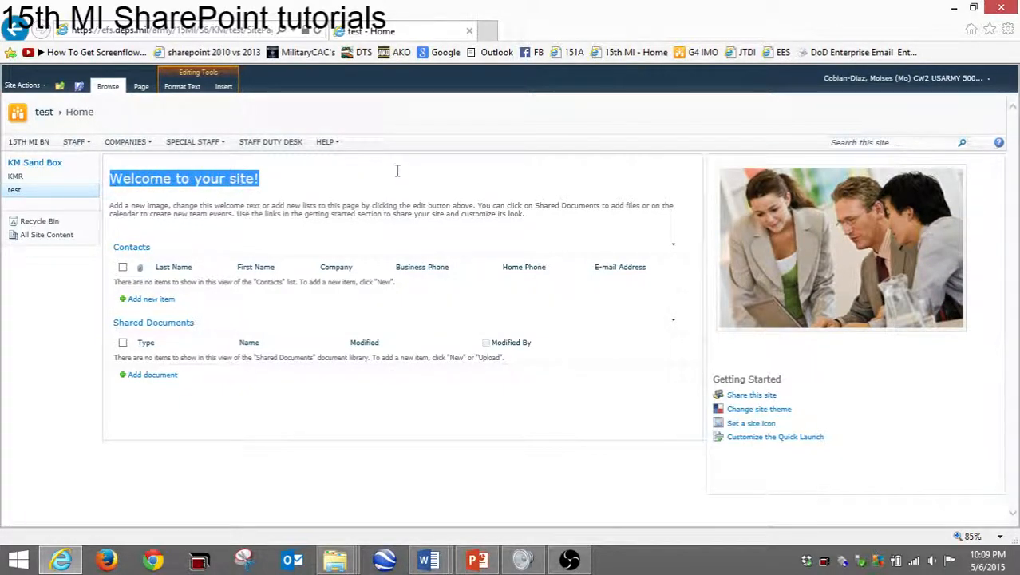
pyautogui.write('Welco')
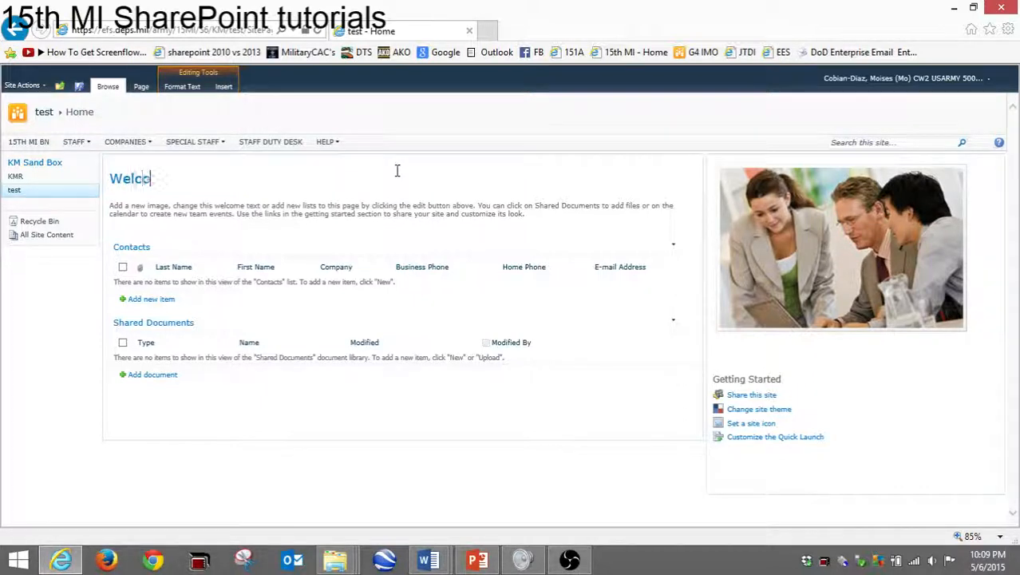
pyautogui.write('me to my test')
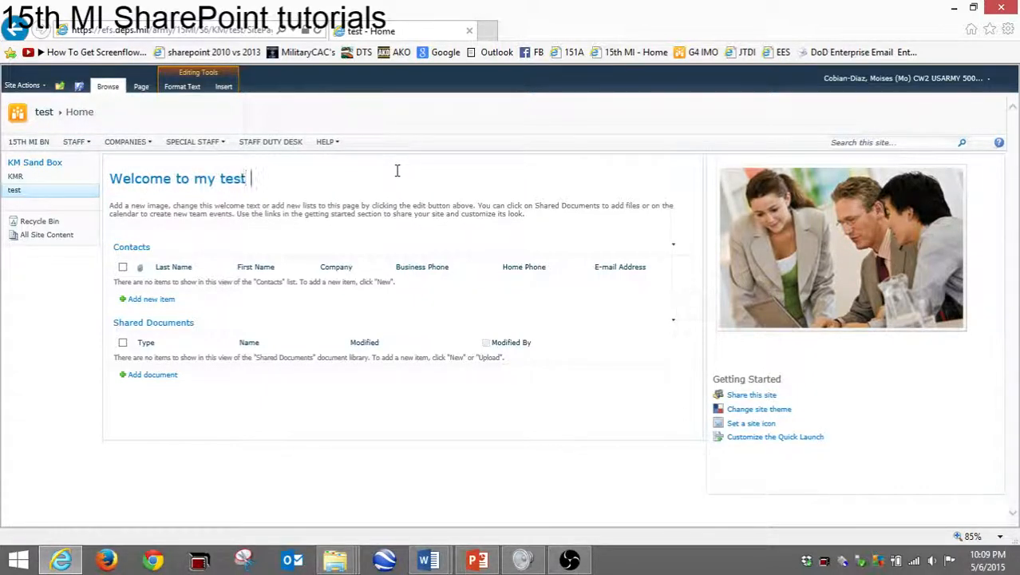
pyautogui.write(' paghe')
pyautogui.write('ge.')
# Replace the introductory paragraph under the heading with "This will be a collaboration page for a project.".
pyautogui.moveTo(525, 214); pyautogui.dragTo(112, 205)
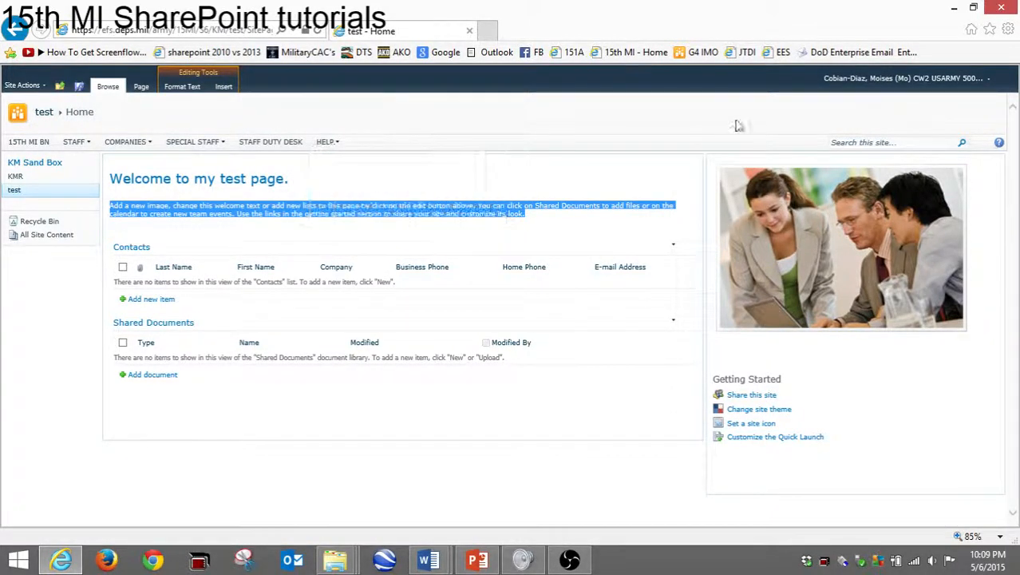
pyautogui.write('Th')
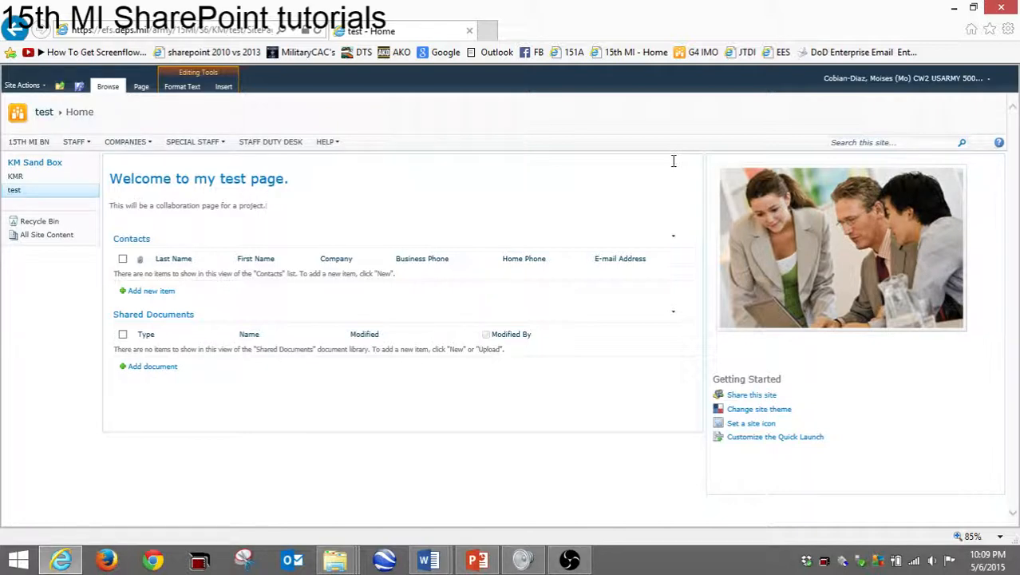
pyautogui.click(311, 204)
pyautogui.write('.')
# Replace the page's people photo with army.png from the computer's Pictures folder, uploading it to Site Assets.
pyautogui.click(841, 241)
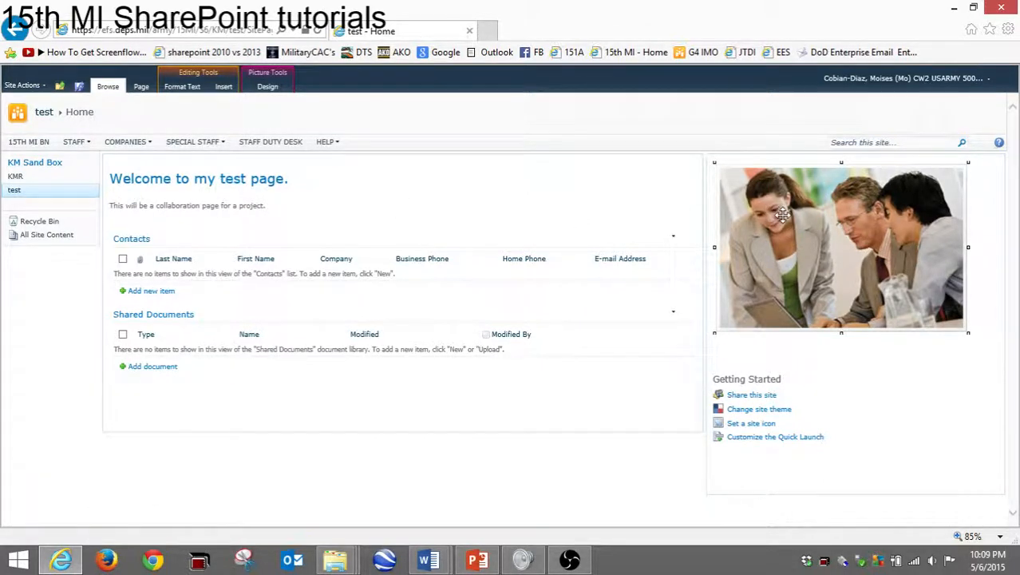
pyautogui.click(224, 86)
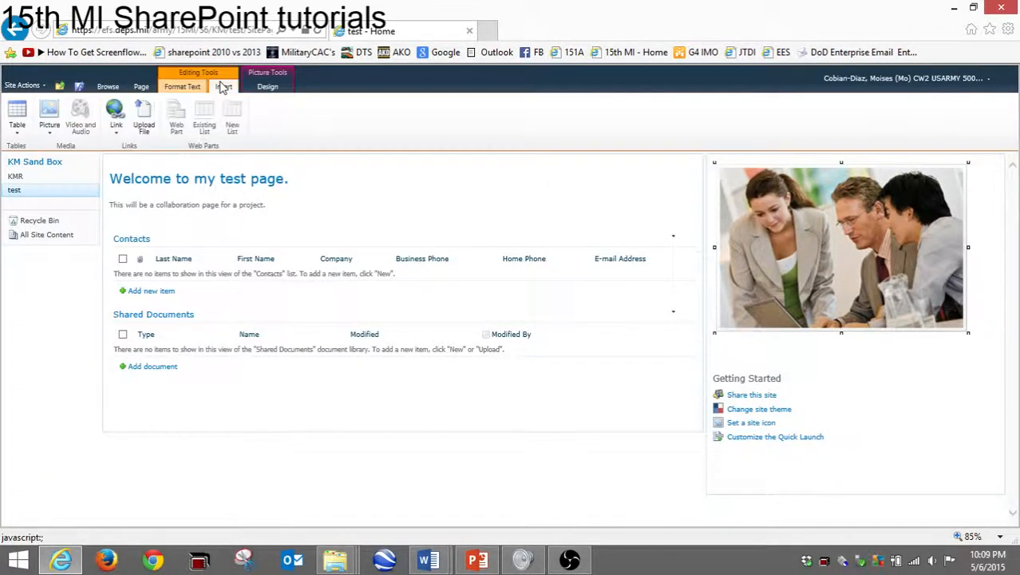
pyautogui.click(50, 128)
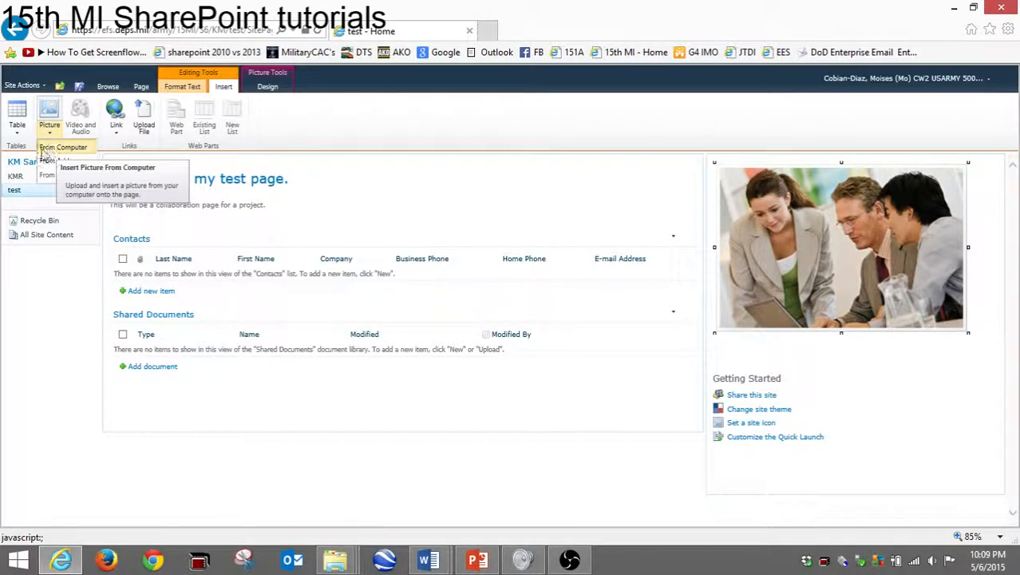
pyautogui.click(46, 148)
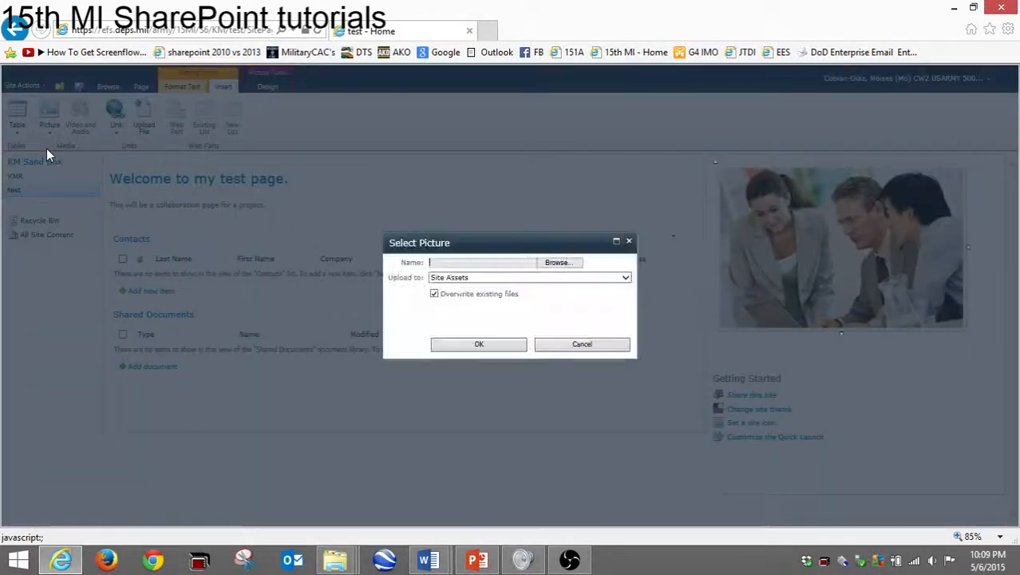
pyautogui.click(557, 262)
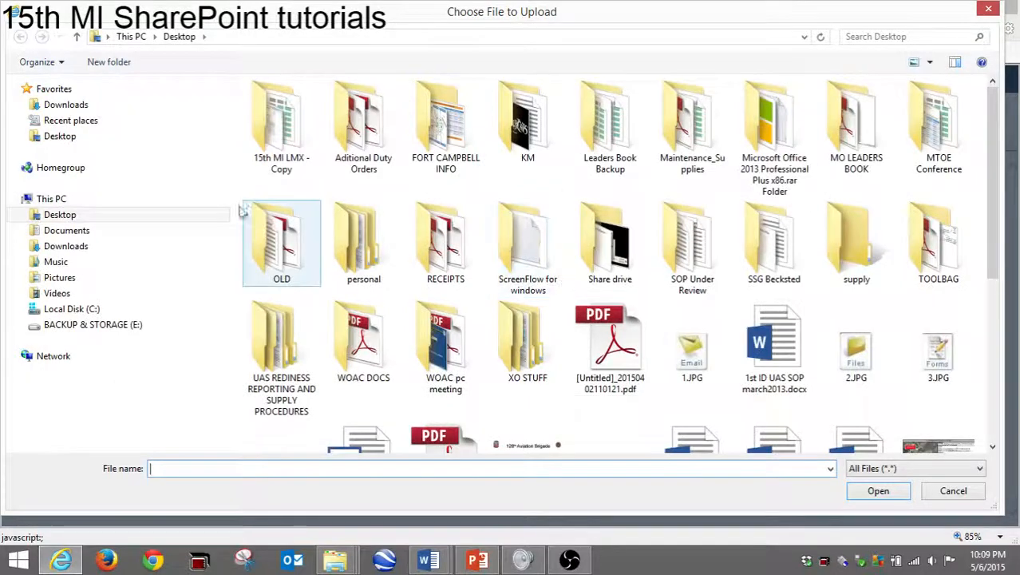
pyautogui.click(72, 278)
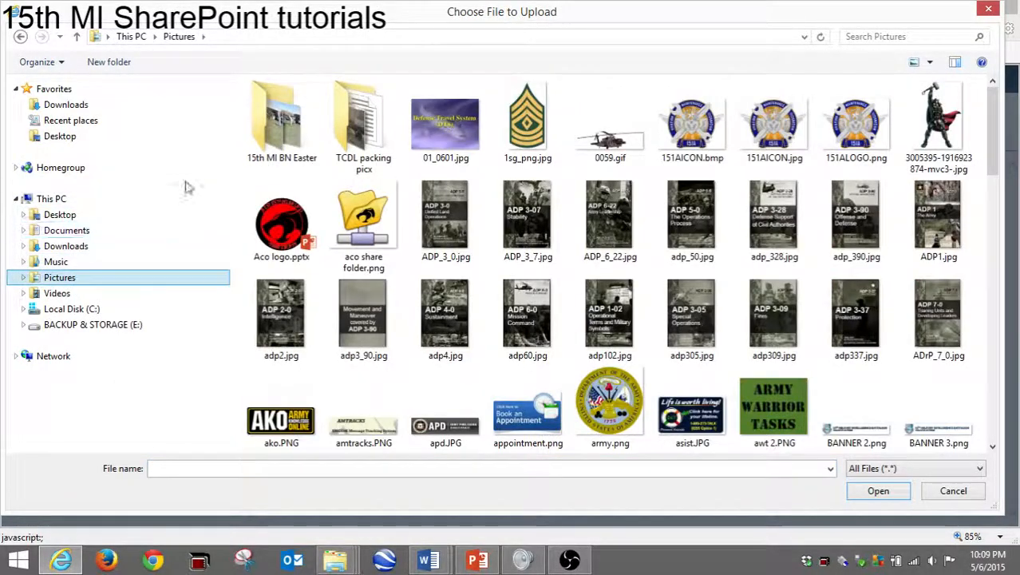
pyautogui.doubleClick(619, 390)
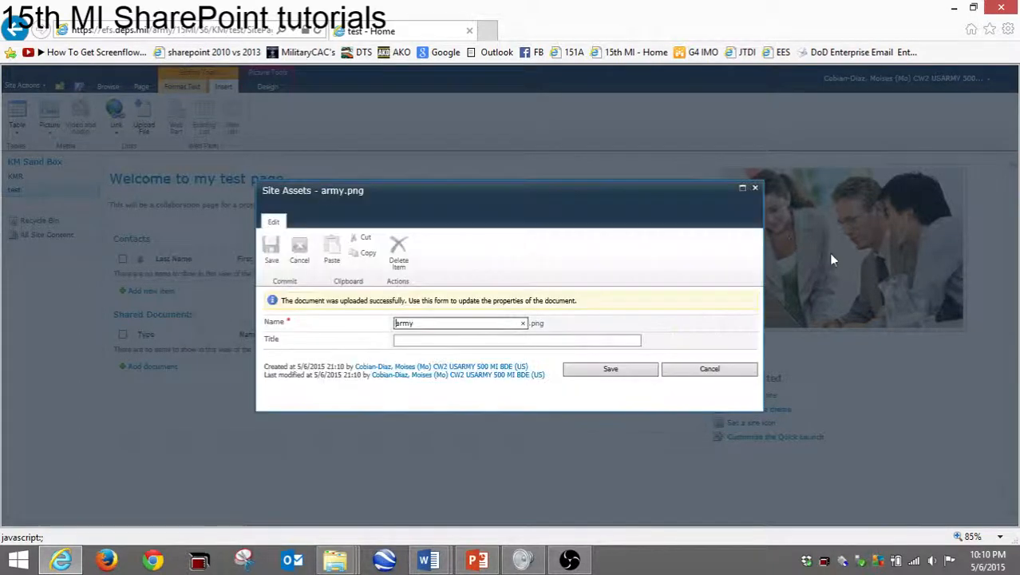
pyautogui.click(638, 373)
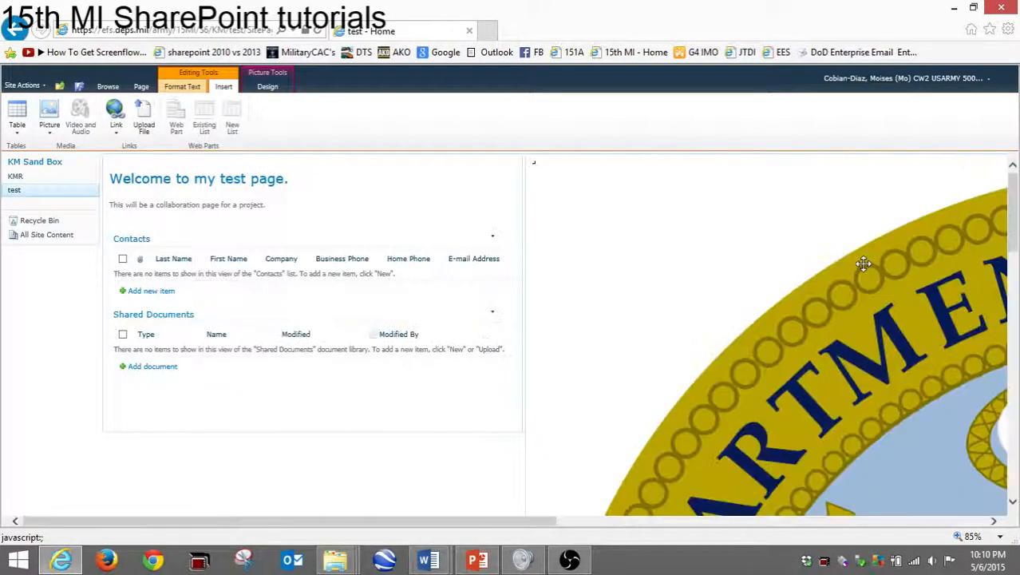
# Set the Army seal image's horizontal size to 200 px with the aspect ratio locked.
pyautogui.click(866, 292)
pyautogui.click(344, 104)
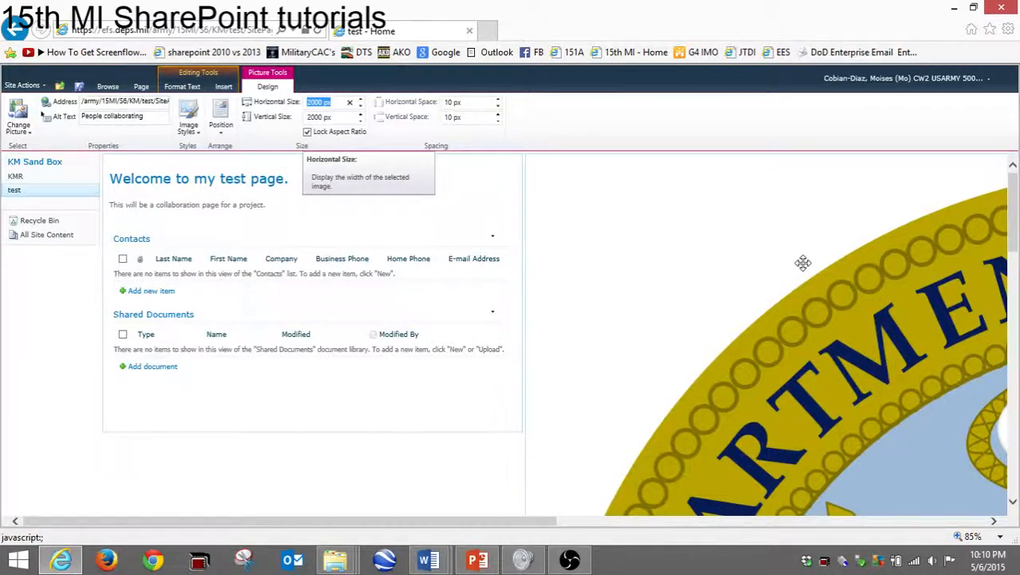
pyautogui.write('200')
pyautogui.press('Return')
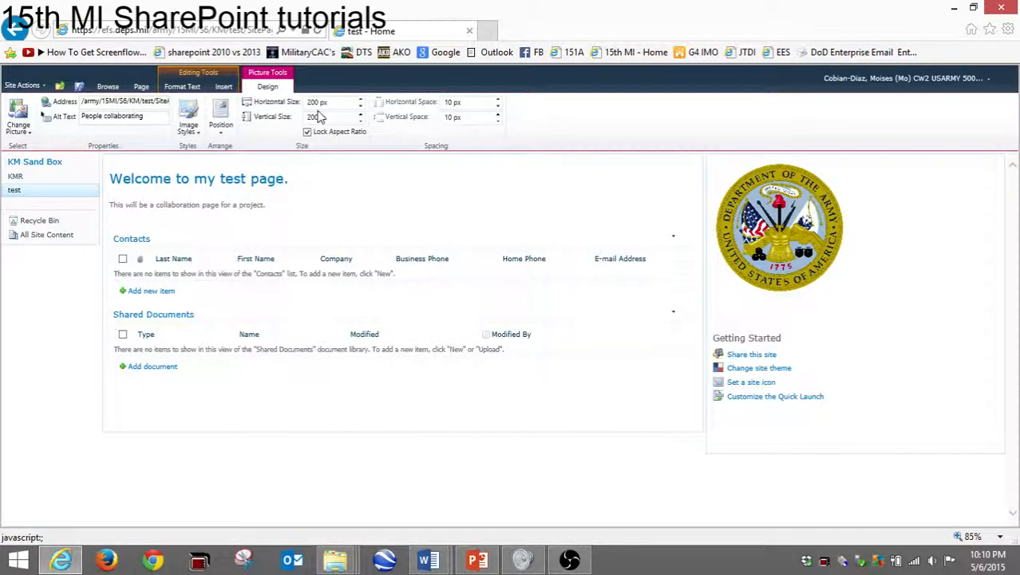
# Deselect the image, save the edited home page and leave editing mode.
pyautogui.click(557, 228)
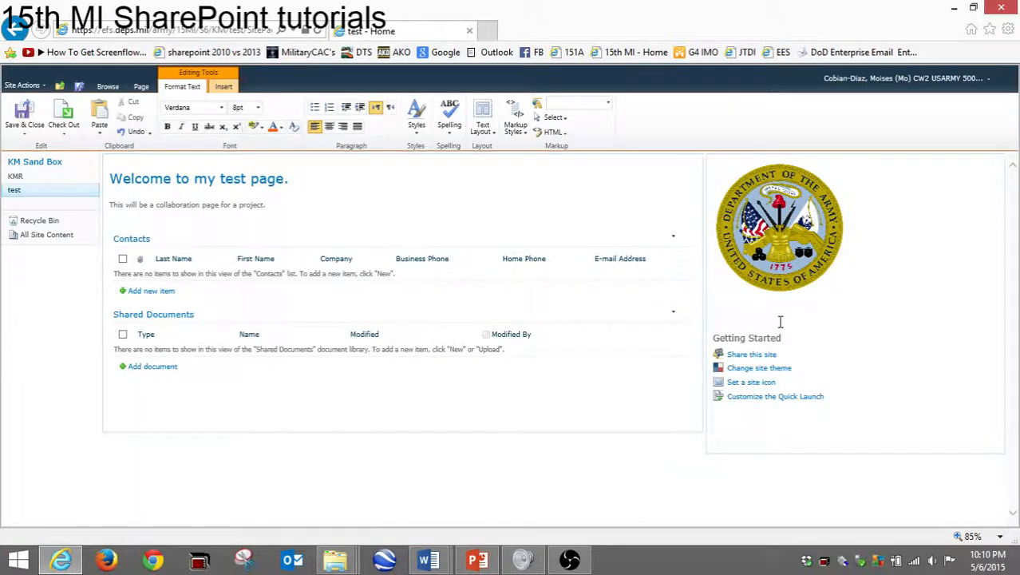
pyautogui.click(217, 88)
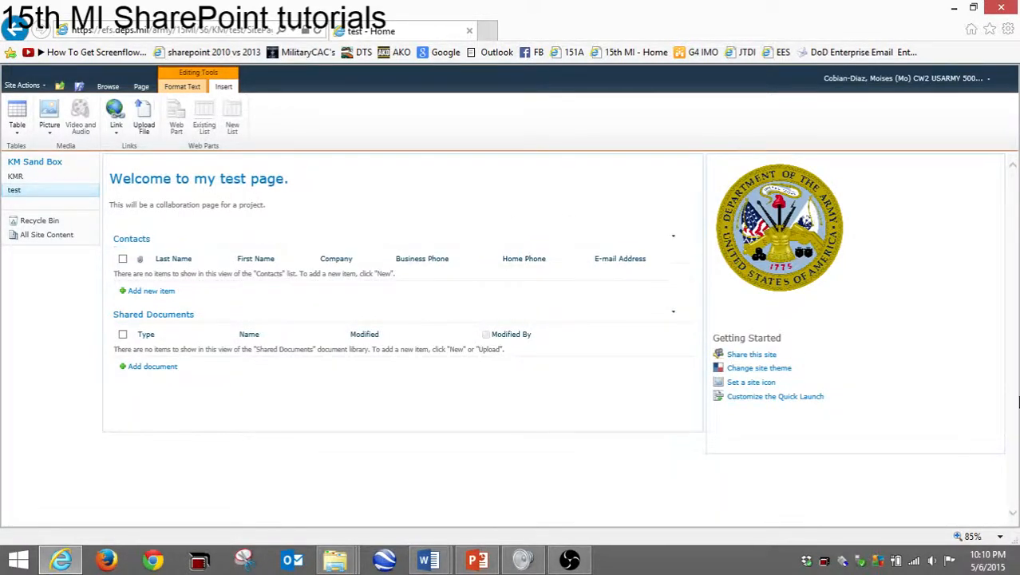
pyautogui.click(80, 88)
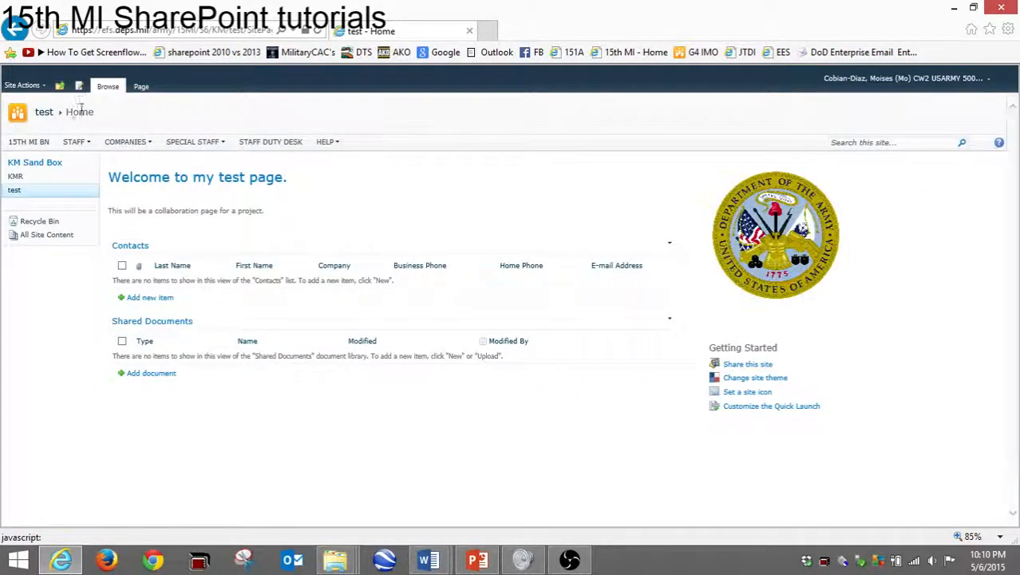
# Edit the home page, insert the Links list web part between the Army seal and Getting Started, and save the page.
pyautogui.click(41, 87)
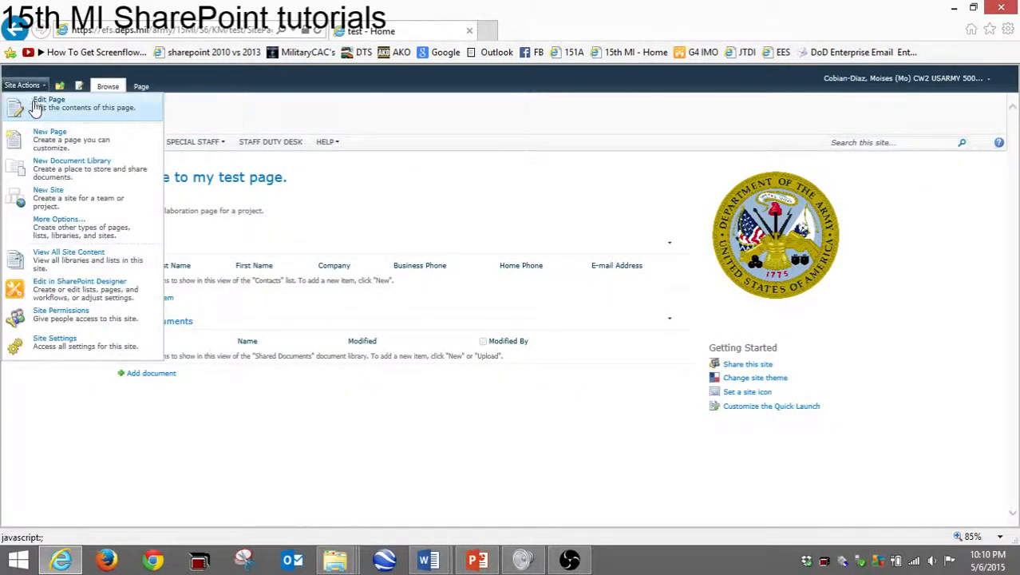
pyautogui.click(36, 104)
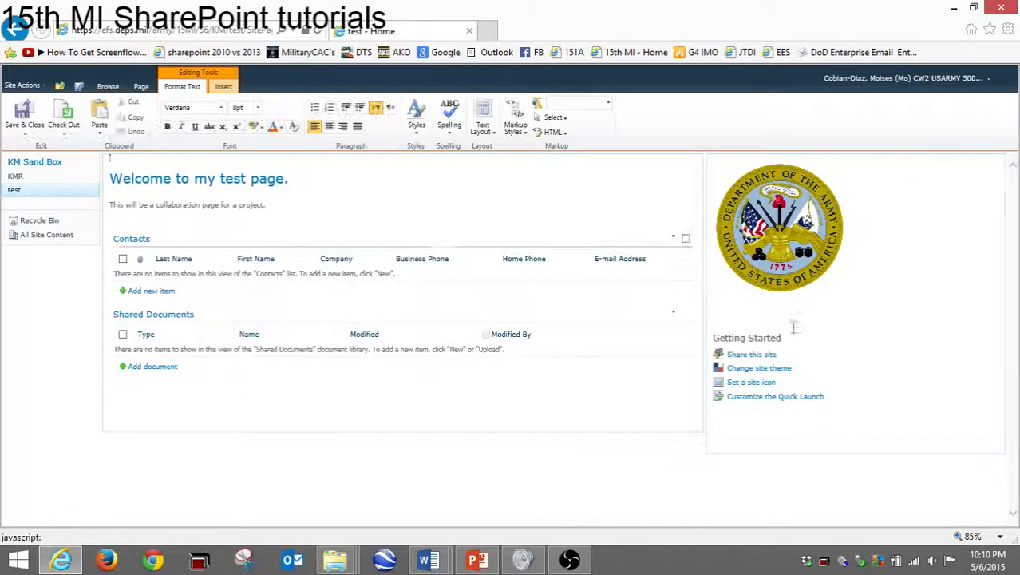
pyautogui.click(225, 88)
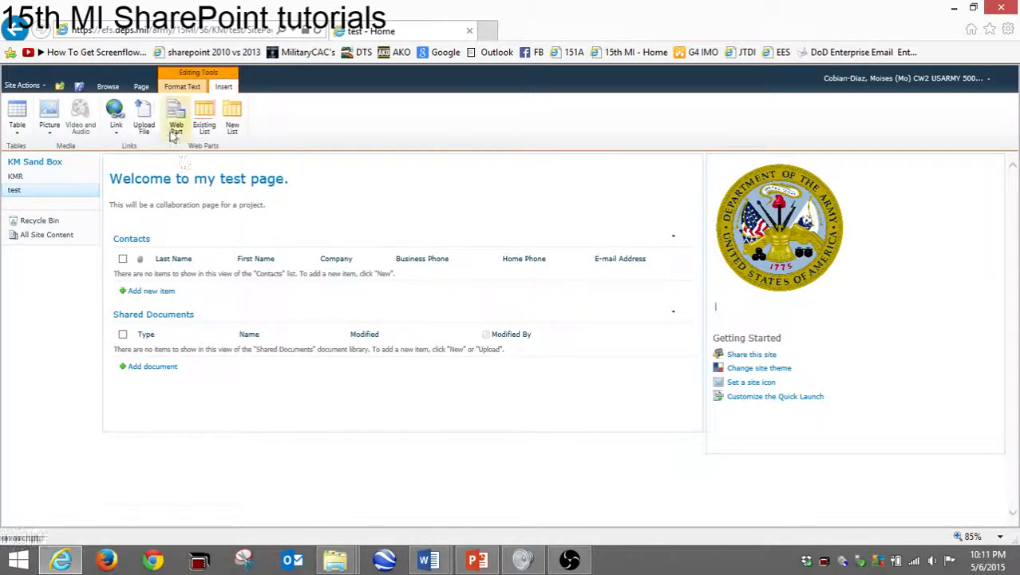
pyautogui.click(176, 120)
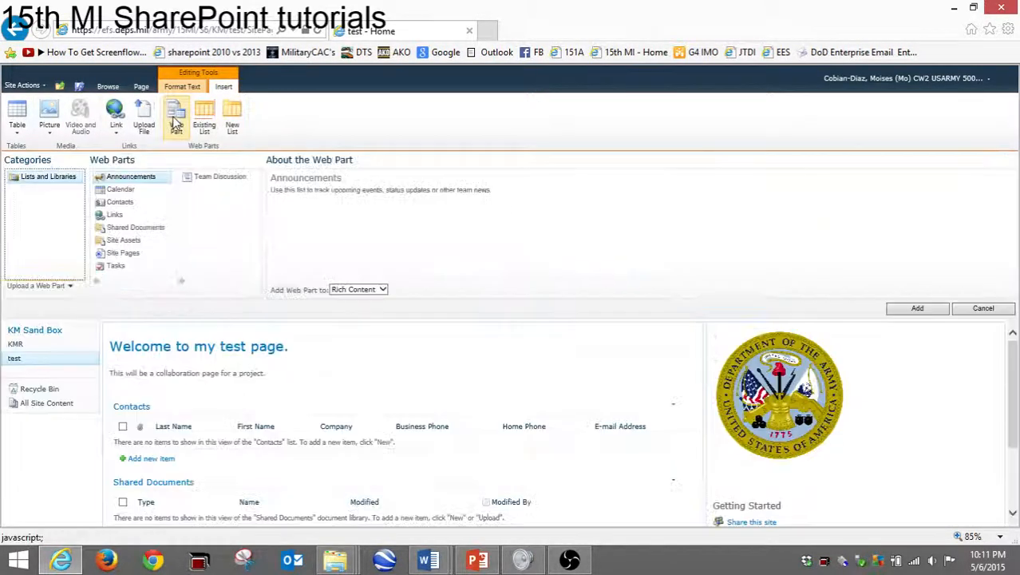
pyautogui.click(115, 215)
pyautogui.click(920, 308)
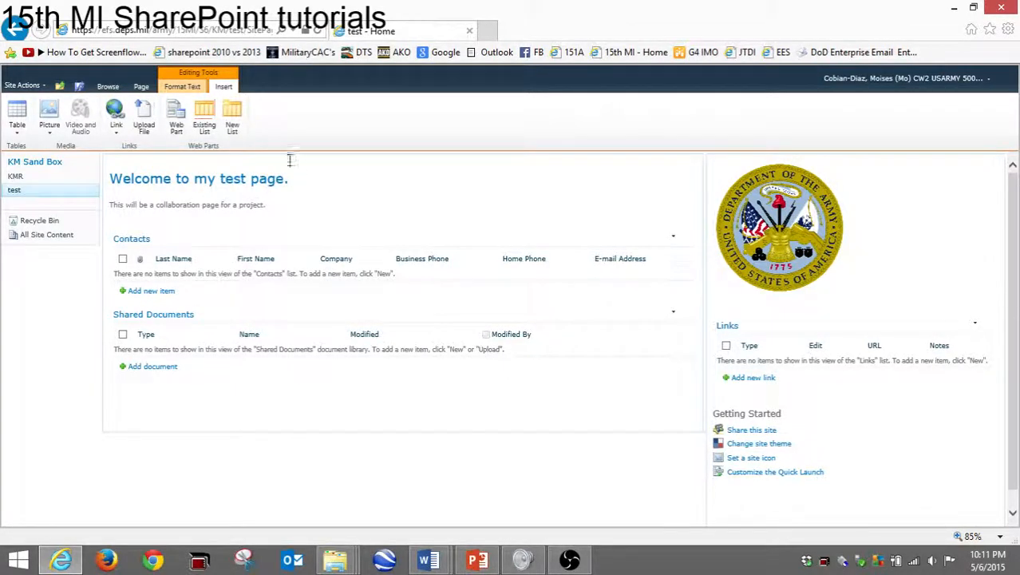
pyautogui.click(138, 264)
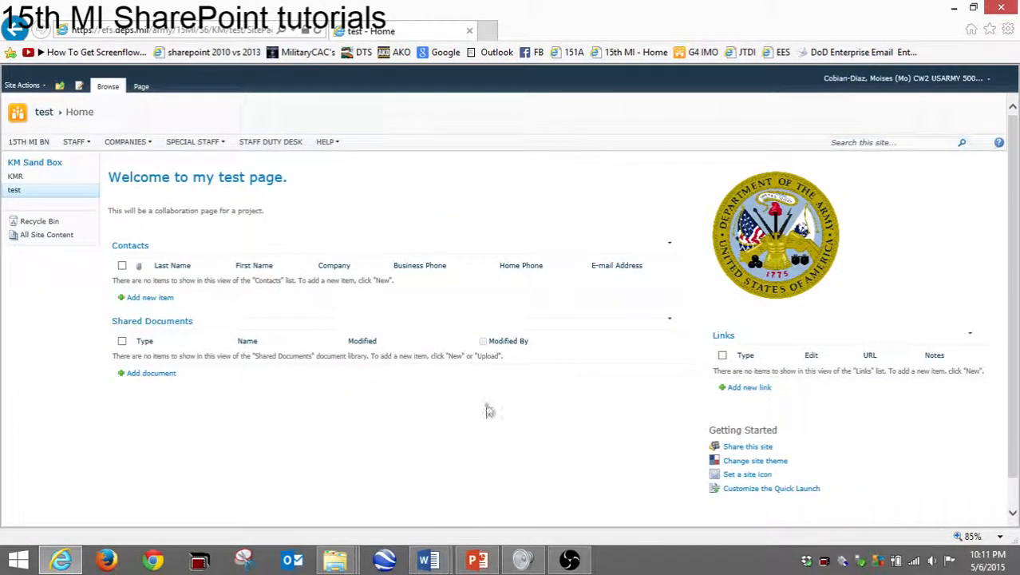
pyautogui.moveTo(577, 497); pyautogui.dragTo(481, 483)
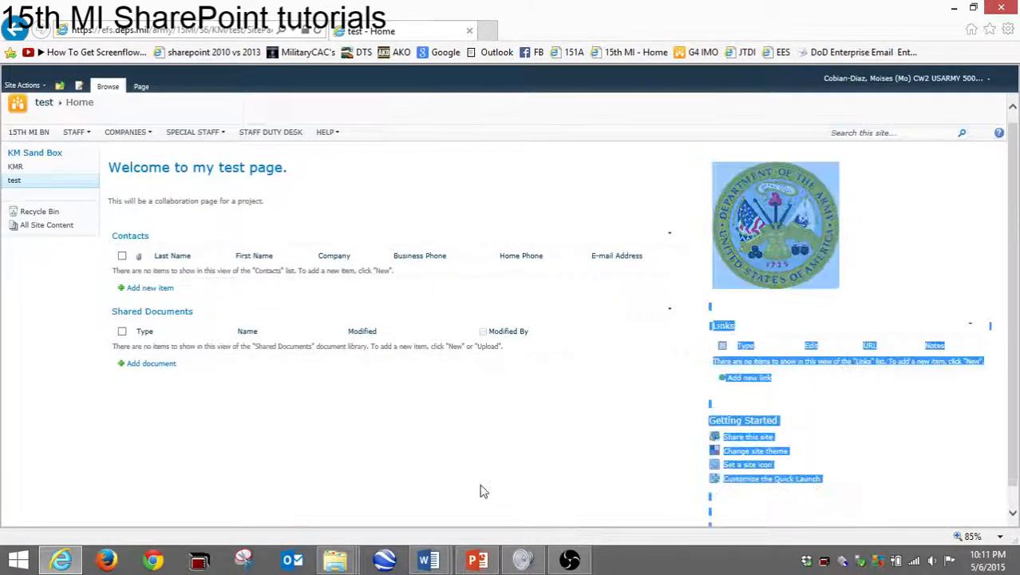
pyautogui.click(679, 431)
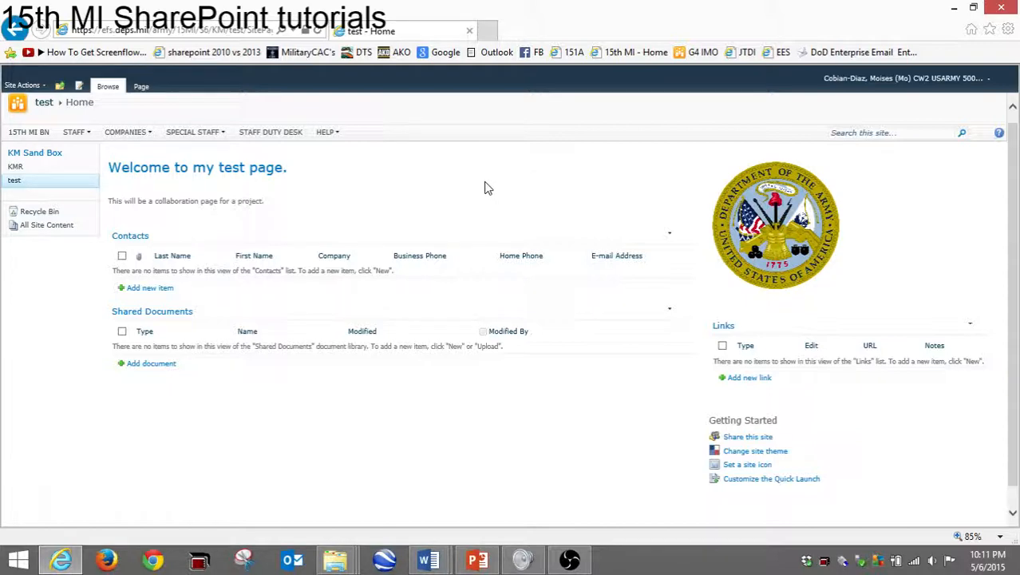
# View the new item form of the Contacts list and close it without adding a contact.
pyautogui.click(148, 288)
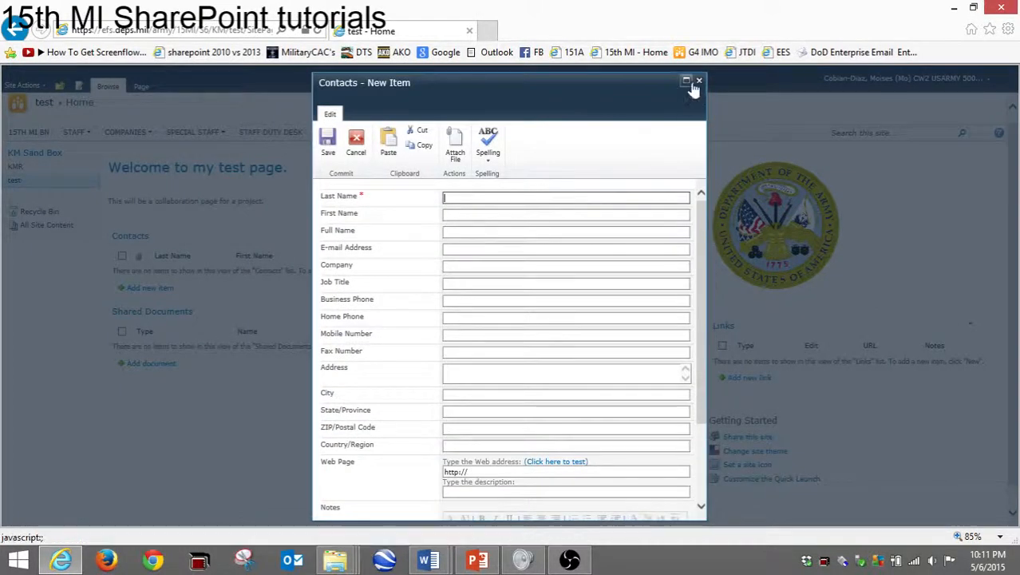
pyautogui.click(699, 83)
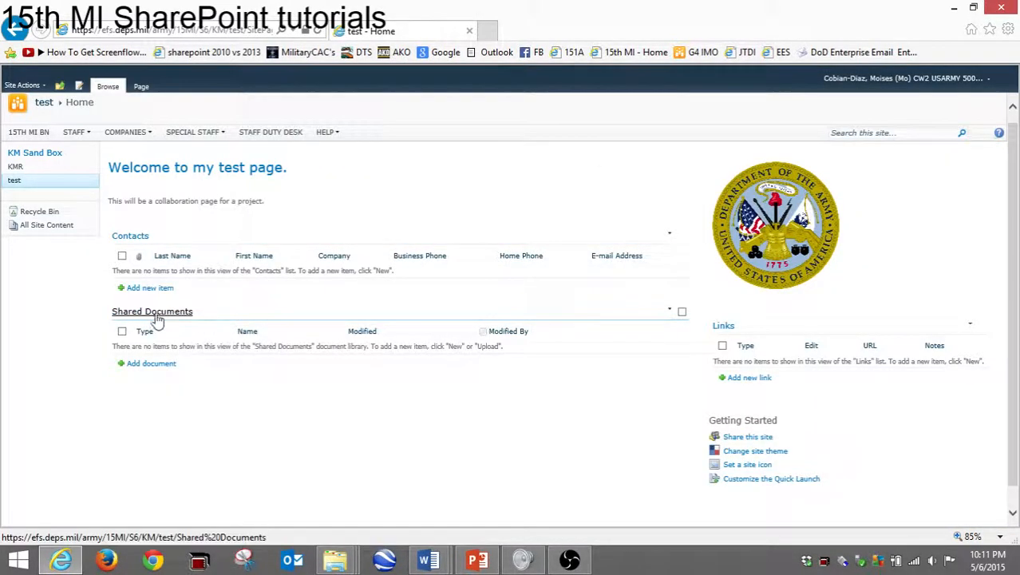